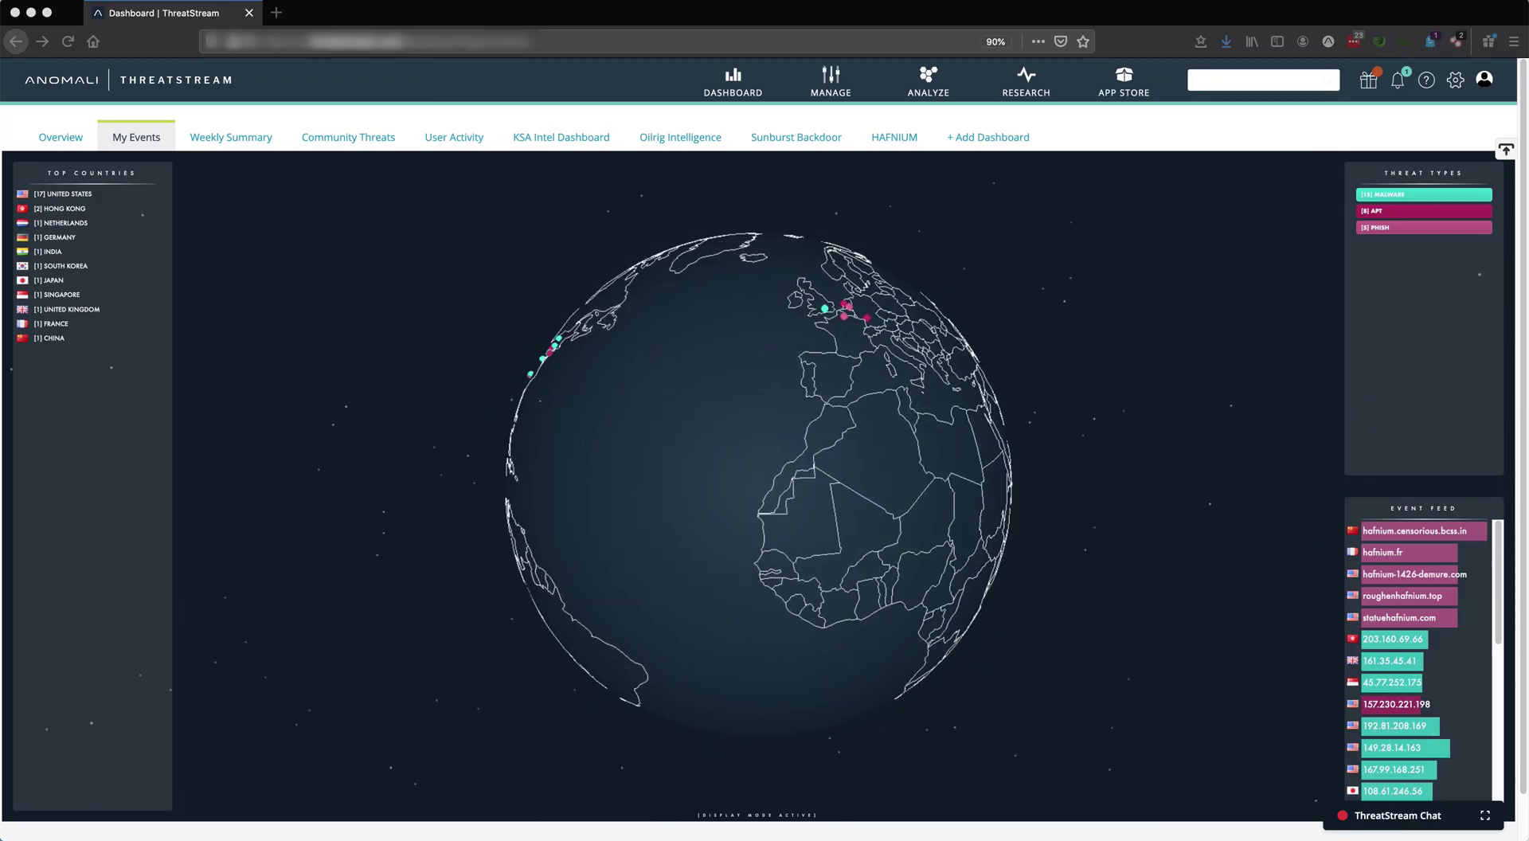
- View the Community Threats dashboard and examine the HAFNIUM dashboard down to its indicator feed
{"action": "left_click", "coordinate": [348, 137]}
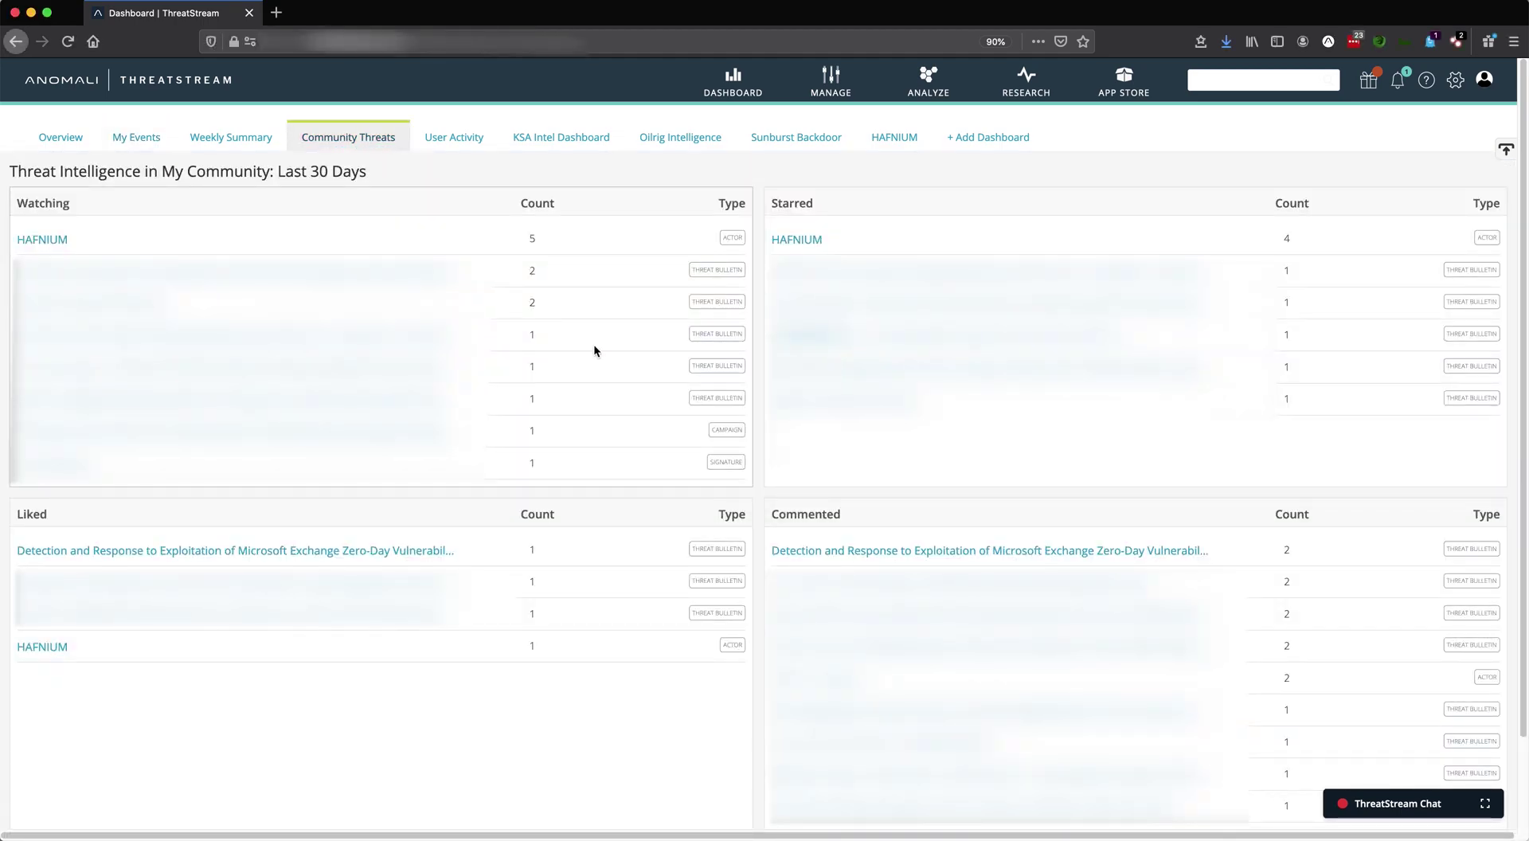
{"action": "left_click", "coordinate": [888, 140]}
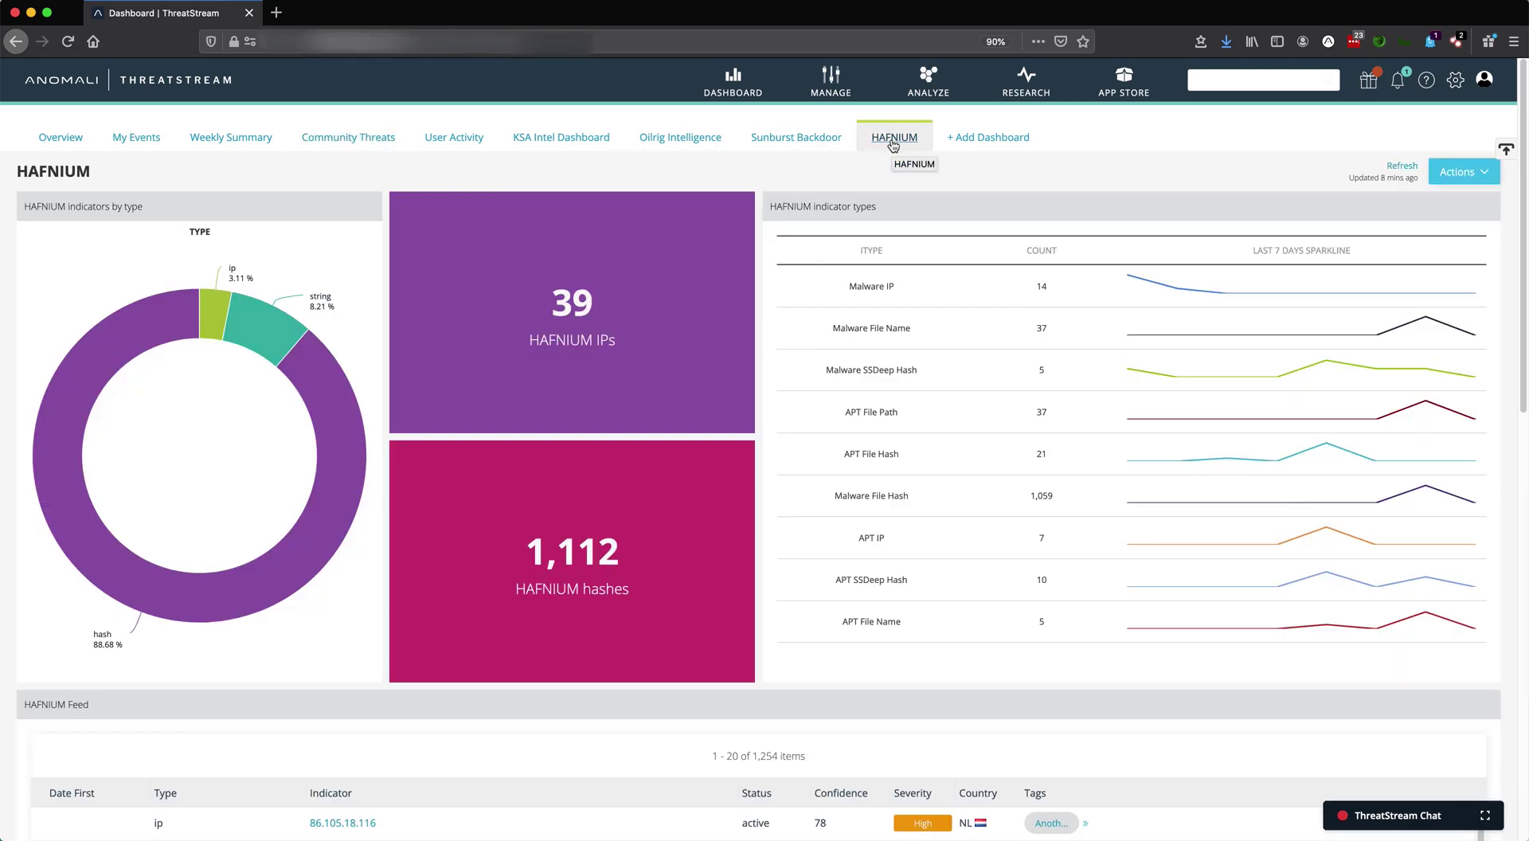
{"action": "scroll", "coordinate": [759, 337], "scroll_direction": "down", "scroll_amount": 10}
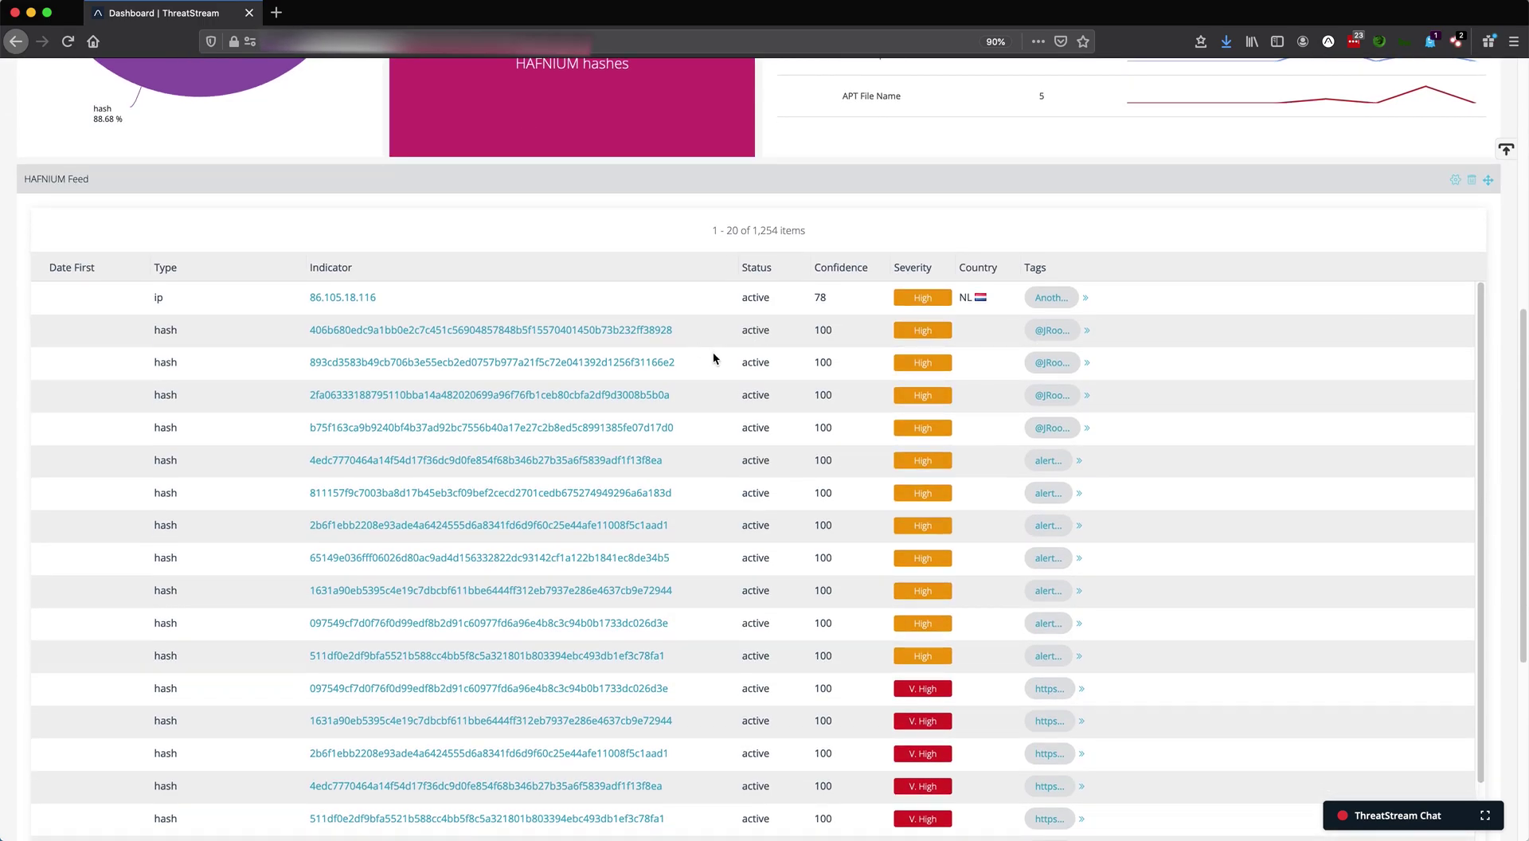
{"action": "scroll", "coordinate": [714, 358], "scroll_direction": "down", "scroll_amount": 3}
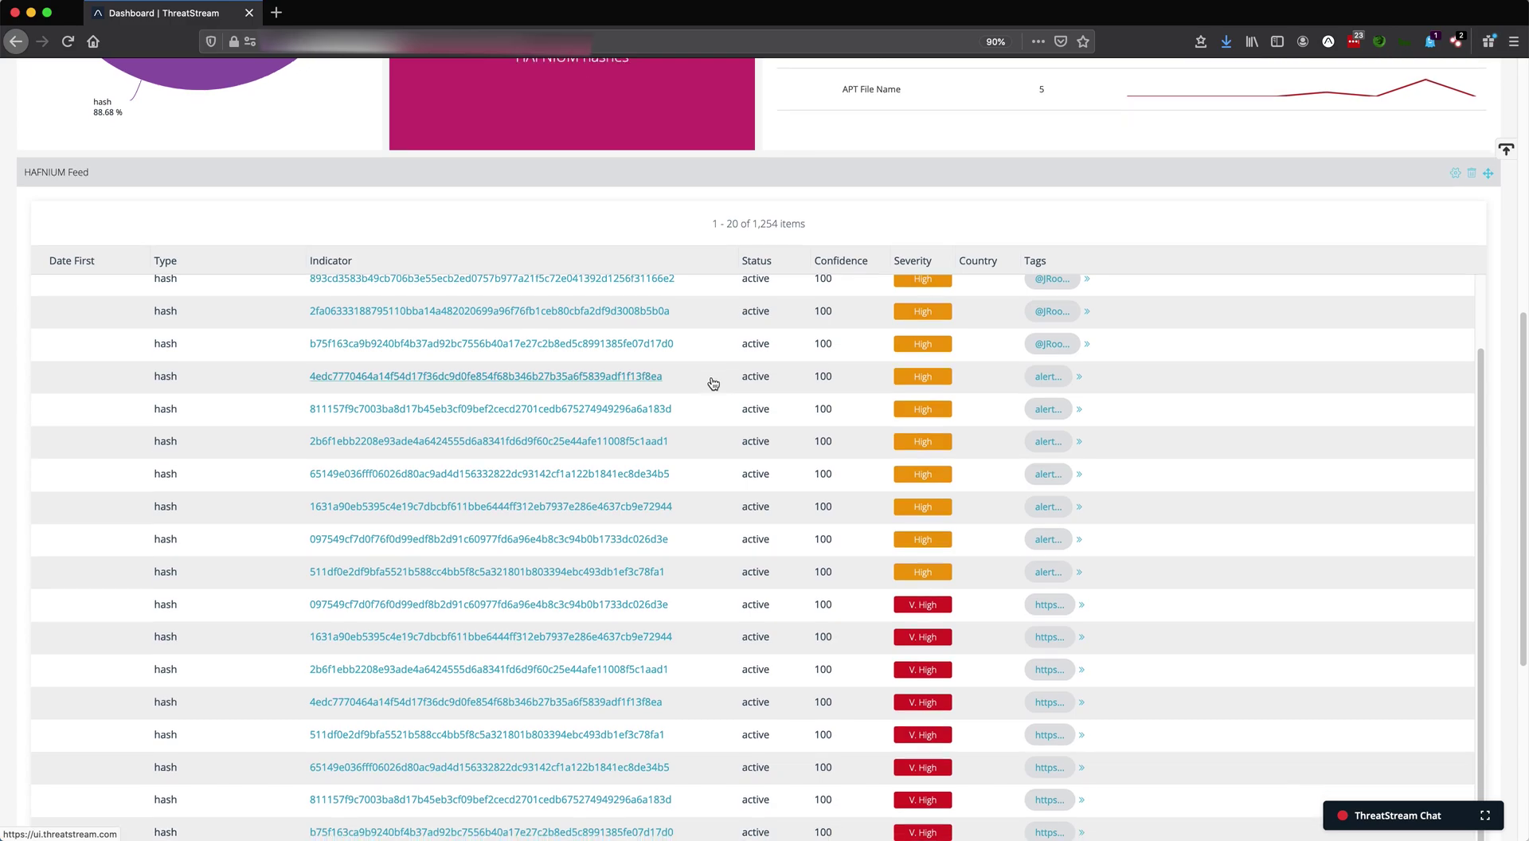
{"action": "scroll", "coordinate": [714, 384], "scroll_direction": "down", "scroll_amount": 4}
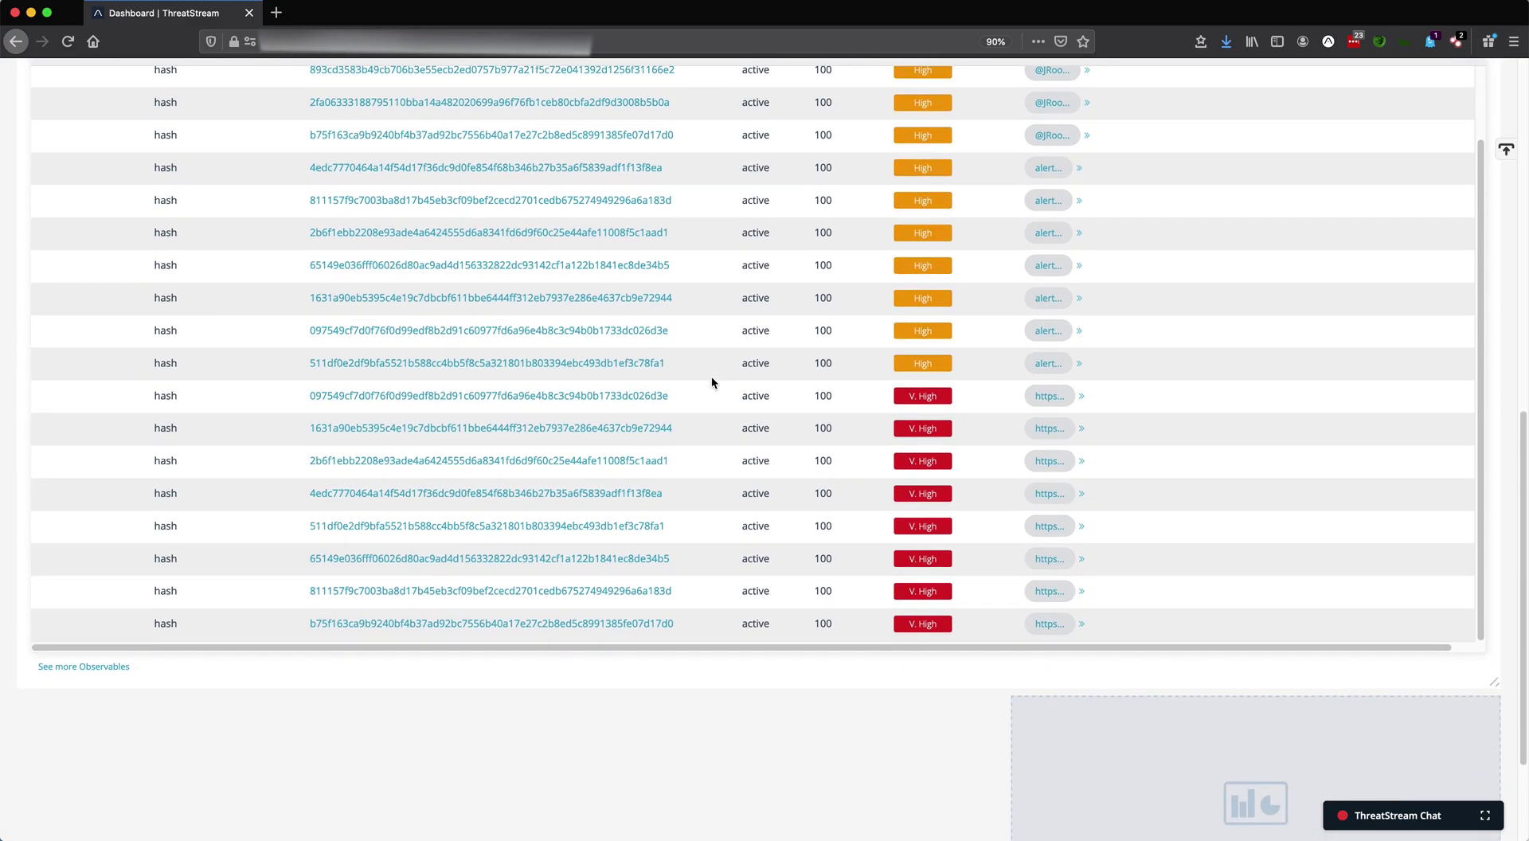
{"action": "scroll", "coordinate": [711, 383], "scroll_direction": "down", "scroll_amount": 1}
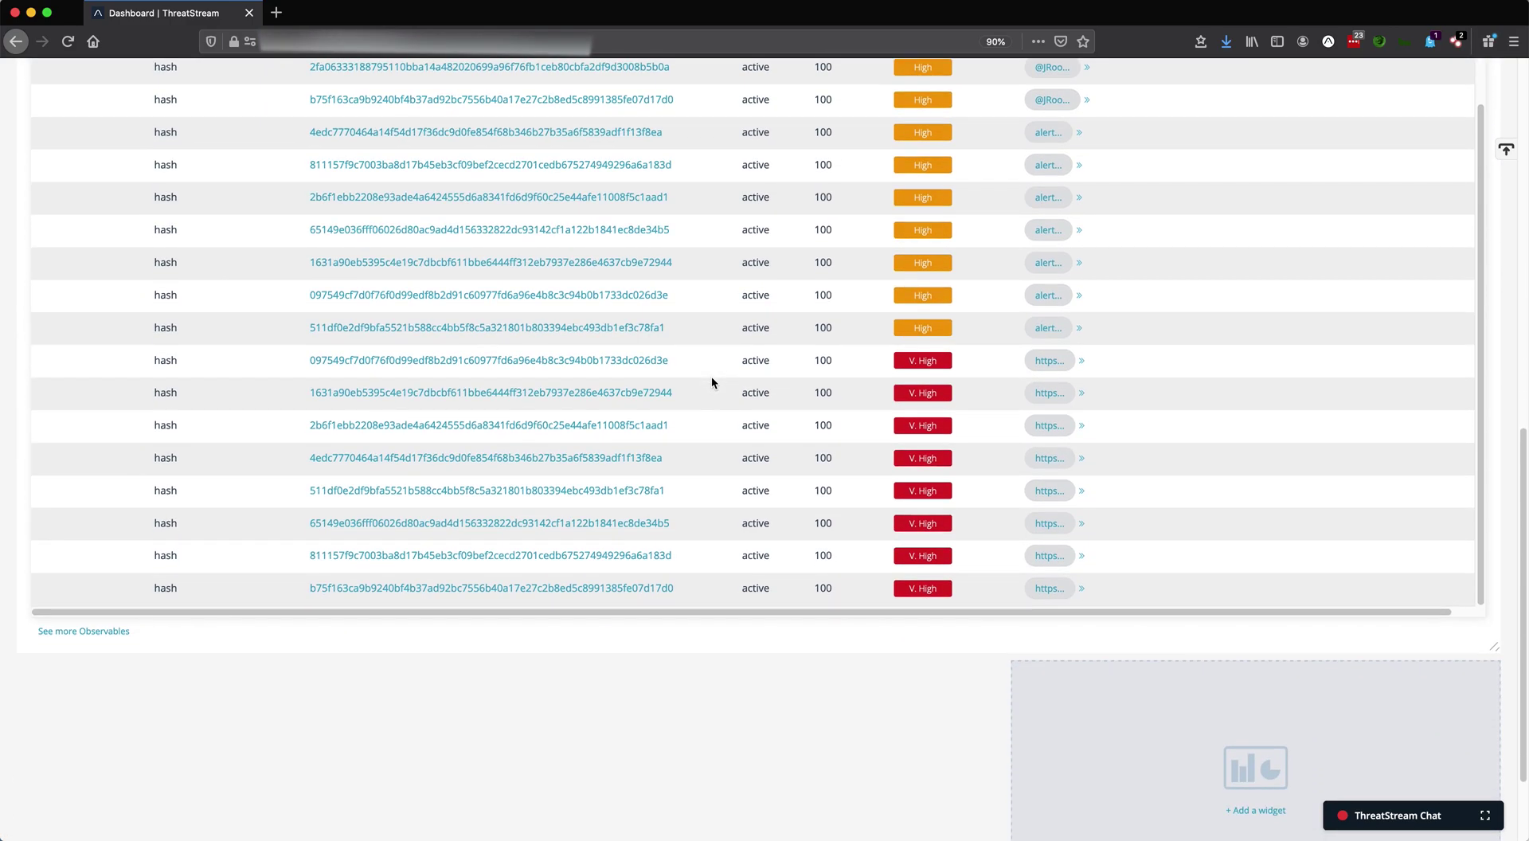
- Open the full observables list behind the HAFNIUM feed and look through its first page
{"action": "left_click", "coordinate": [67, 633]}
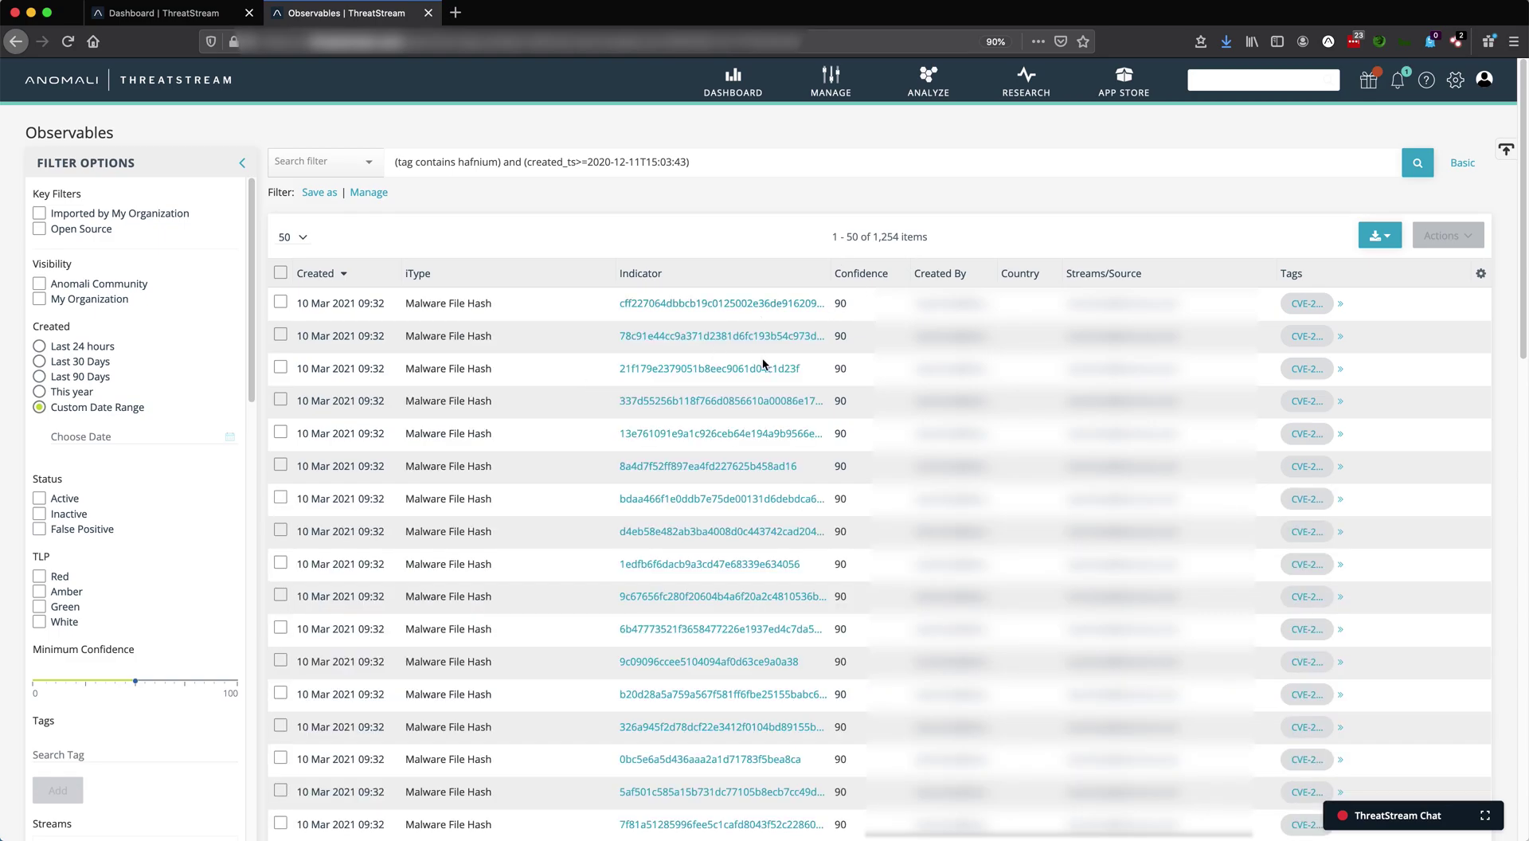
{"action": "scroll", "coordinate": [762, 357], "scroll_direction": "down", "scroll_amount": 15}
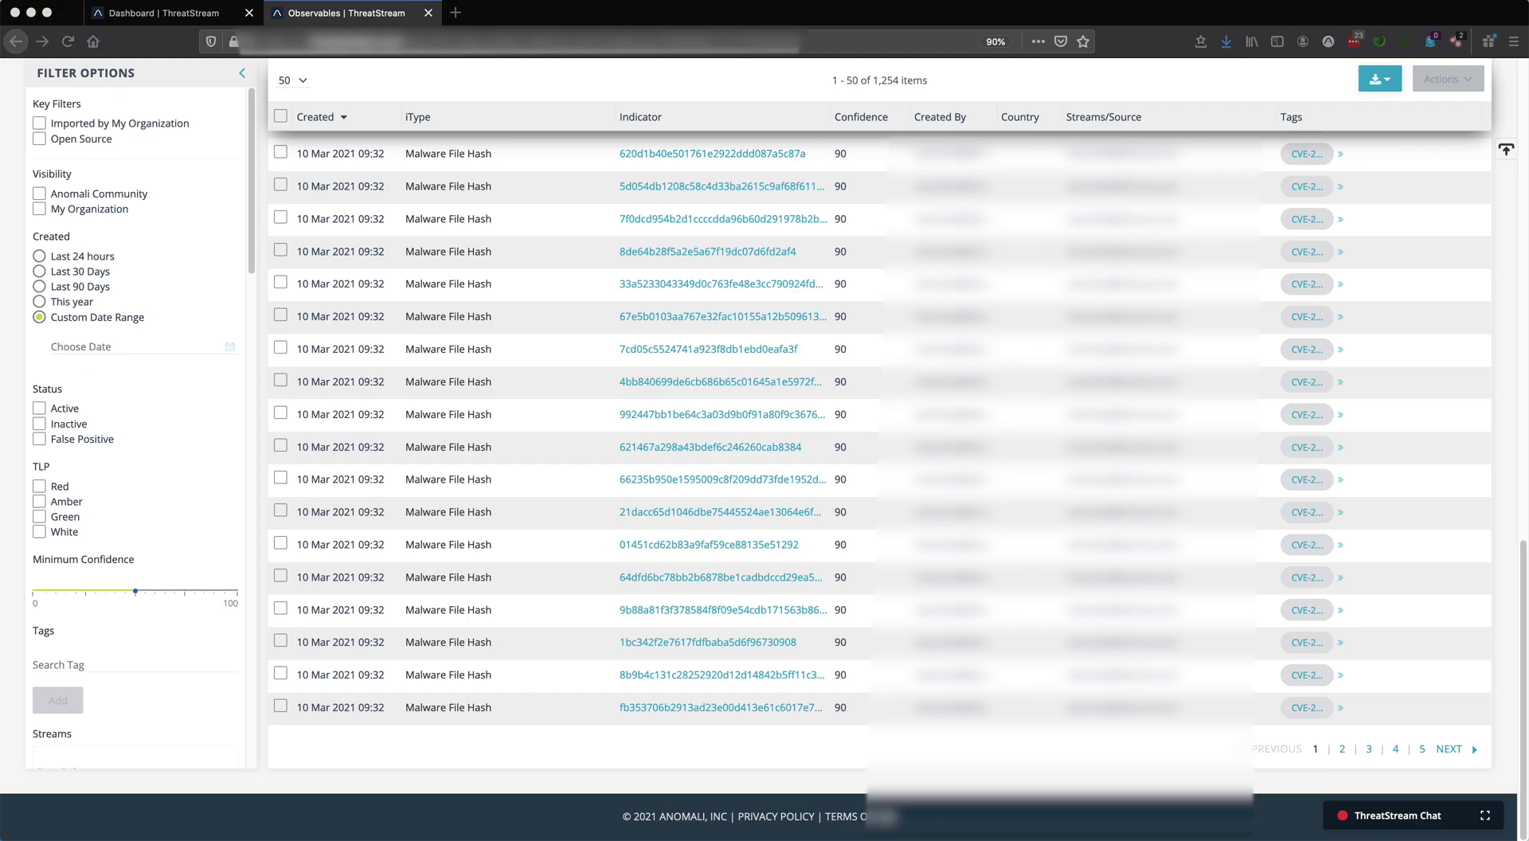
- Switch to Microsoft's article on HAFNIUM targeting Exchange Servers and examine its vulnerability, attack, IOC and detection sections
{"action": "key", "text": "super+grave"}
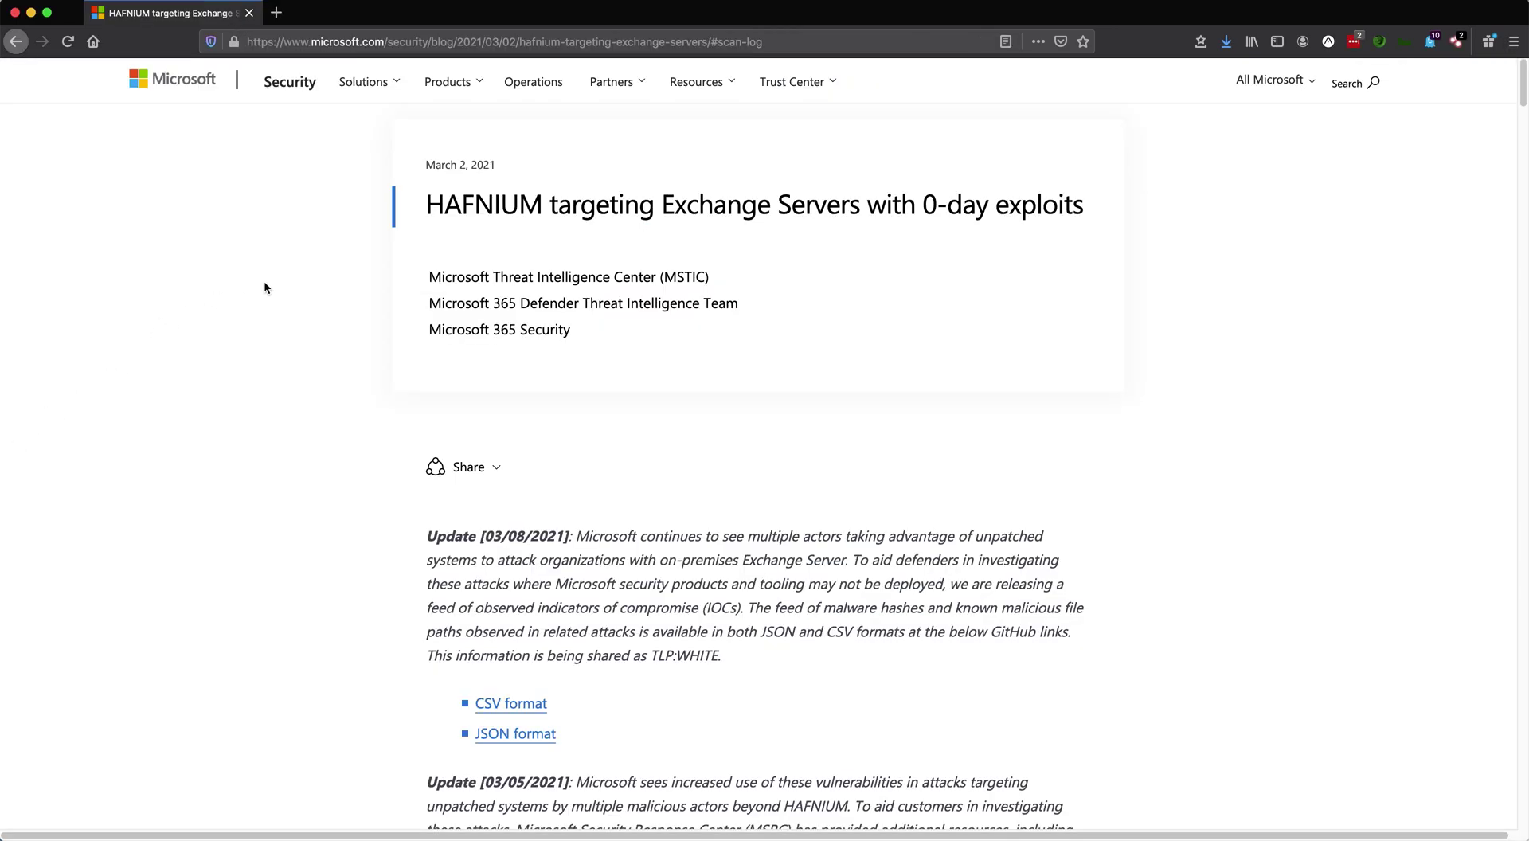
{"action": "triple_click", "coordinate": [1018, 206]}
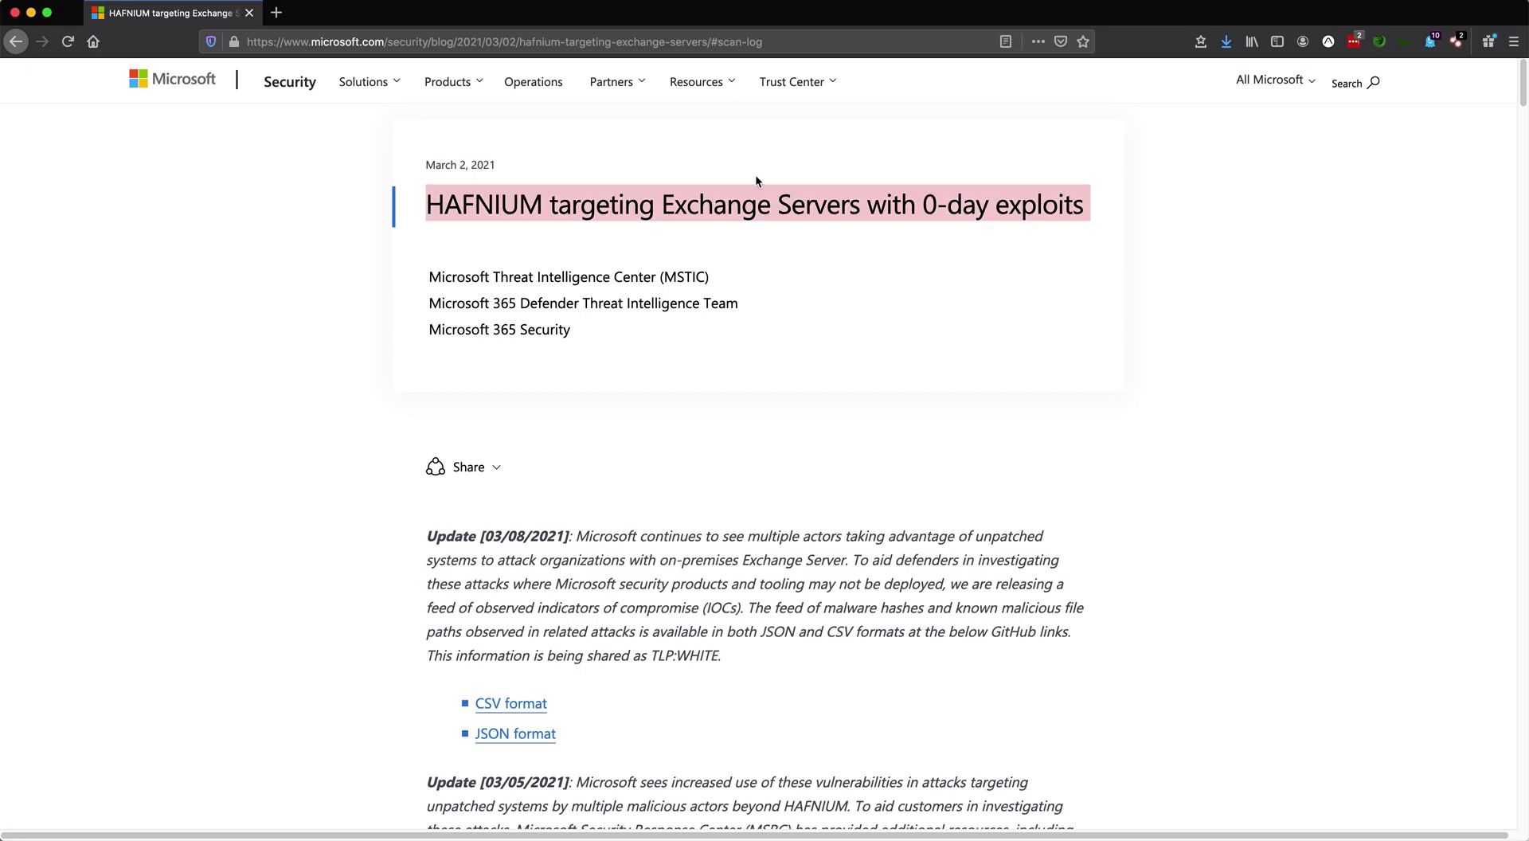
{"action": "scroll", "coordinate": [429, 334], "scroll_direction": "down", "scroll_amount": 20}
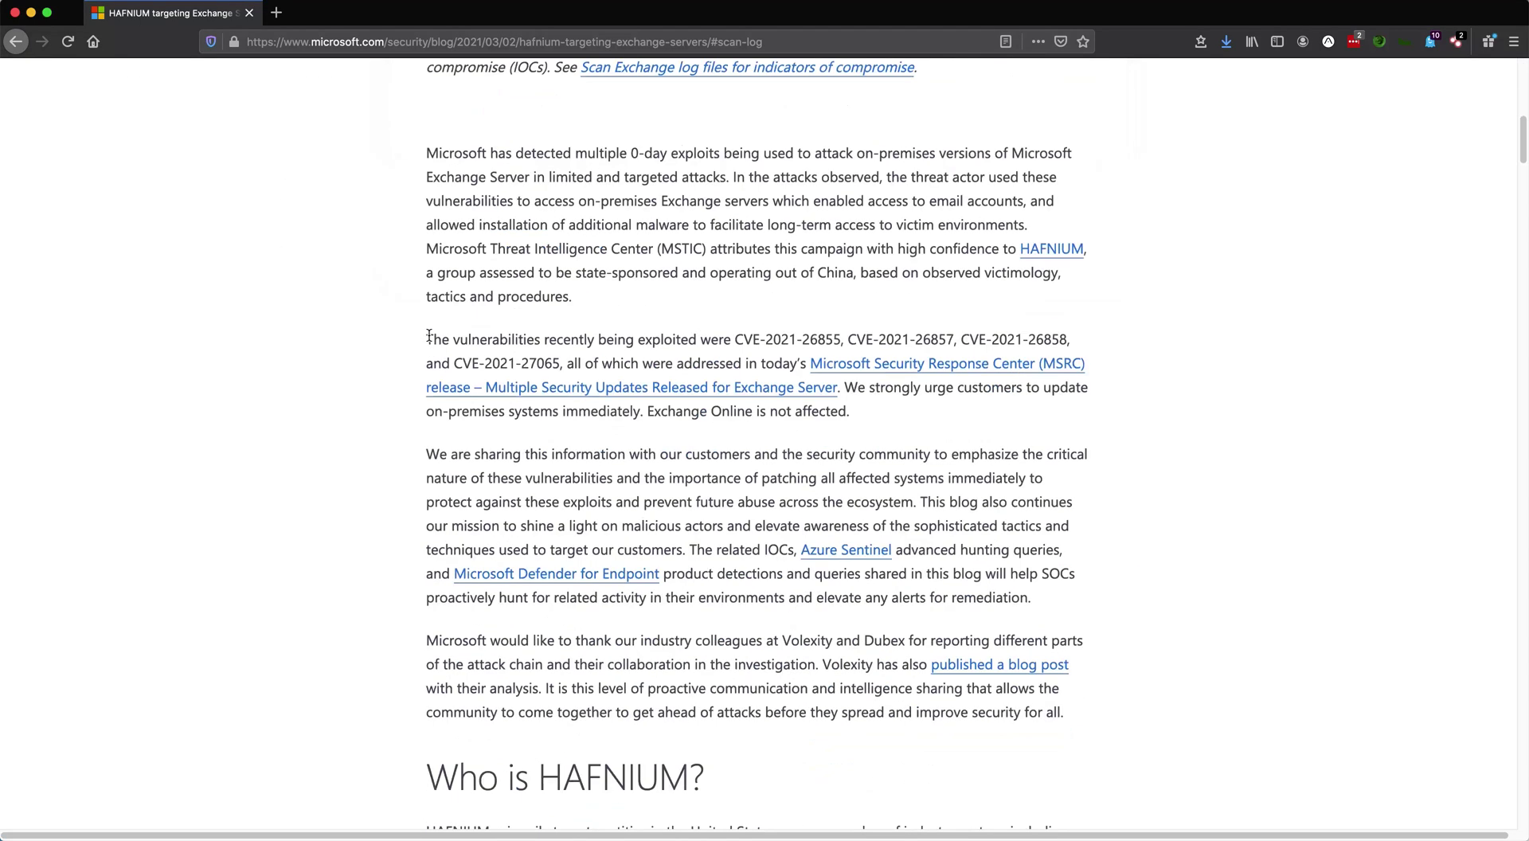
{"action": "scroll", "coordinate": [429, 333], "scroll_direction": "up", "scroll_amount": 3}
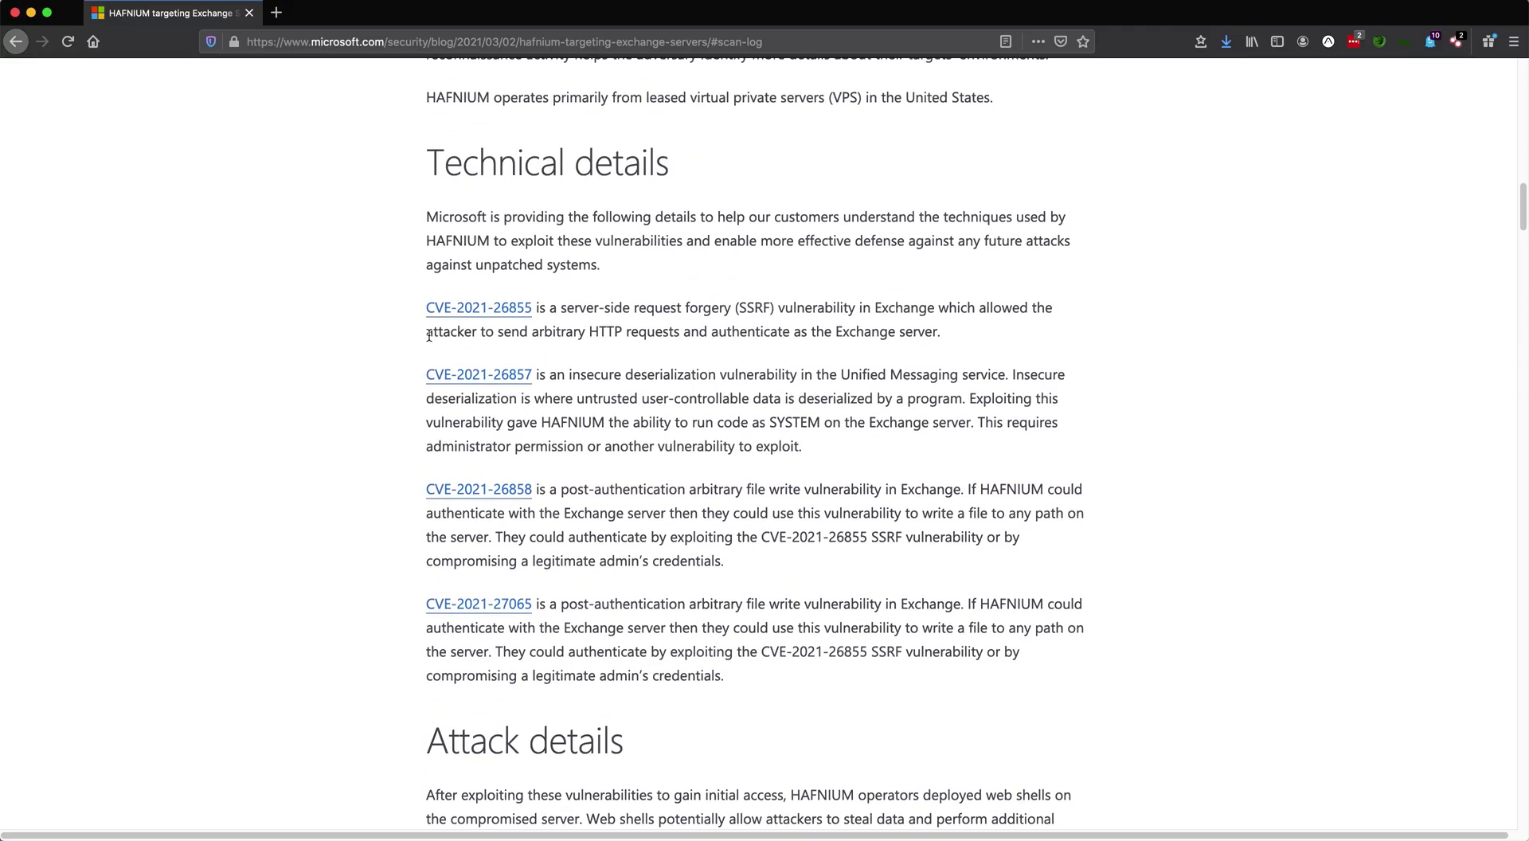
{"action": "scroll", "coordinate": [429, 334], "scroll_direction": "down", "scroll_amount": 20}
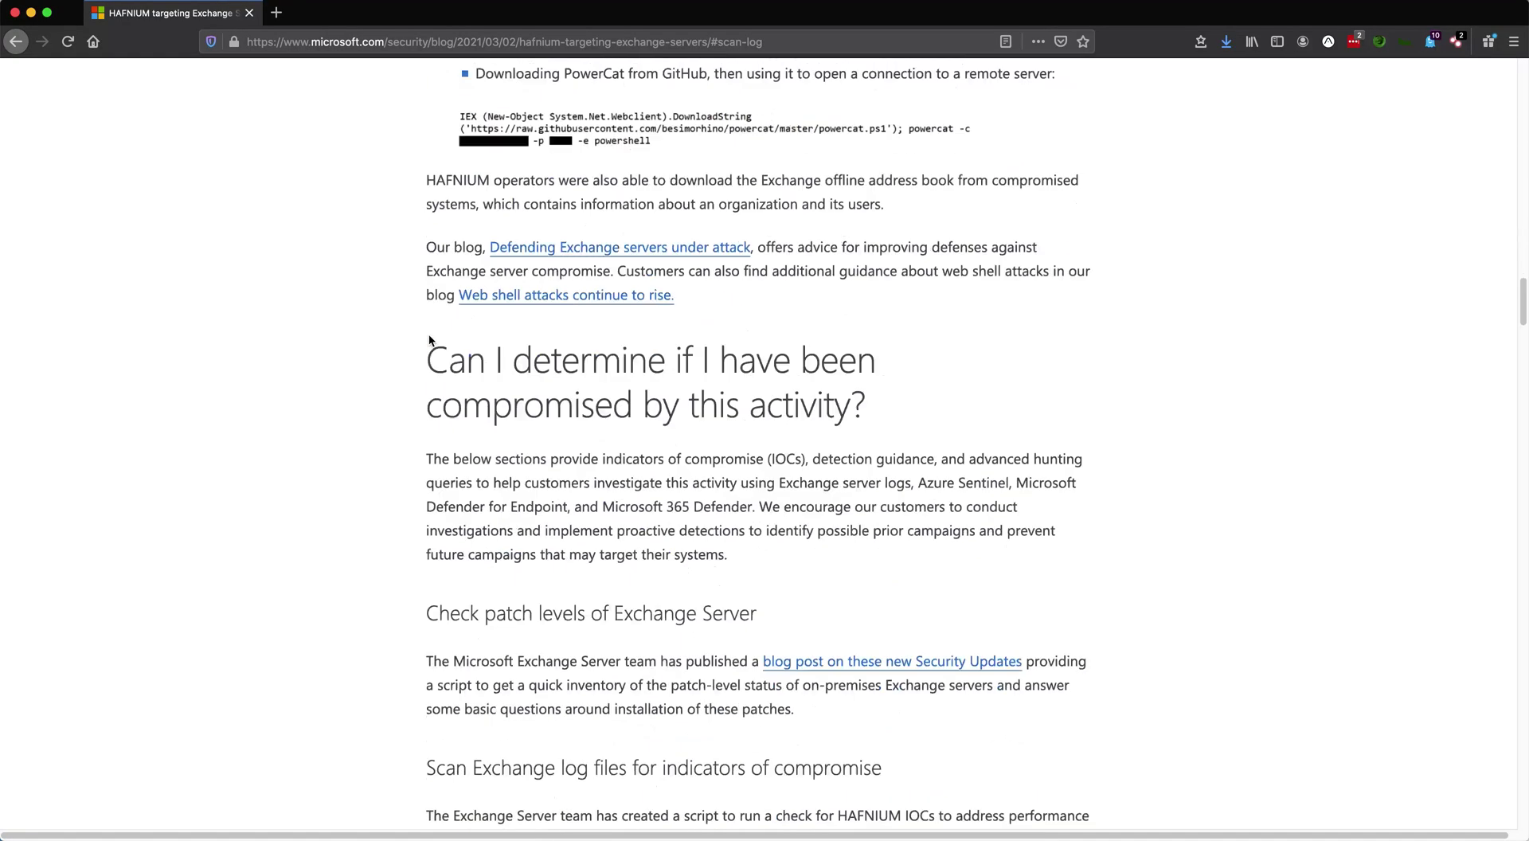
{"action": "scroll", "coordinate": [429, 334], "scroll_direction": "down", "scroll_amount": 20}
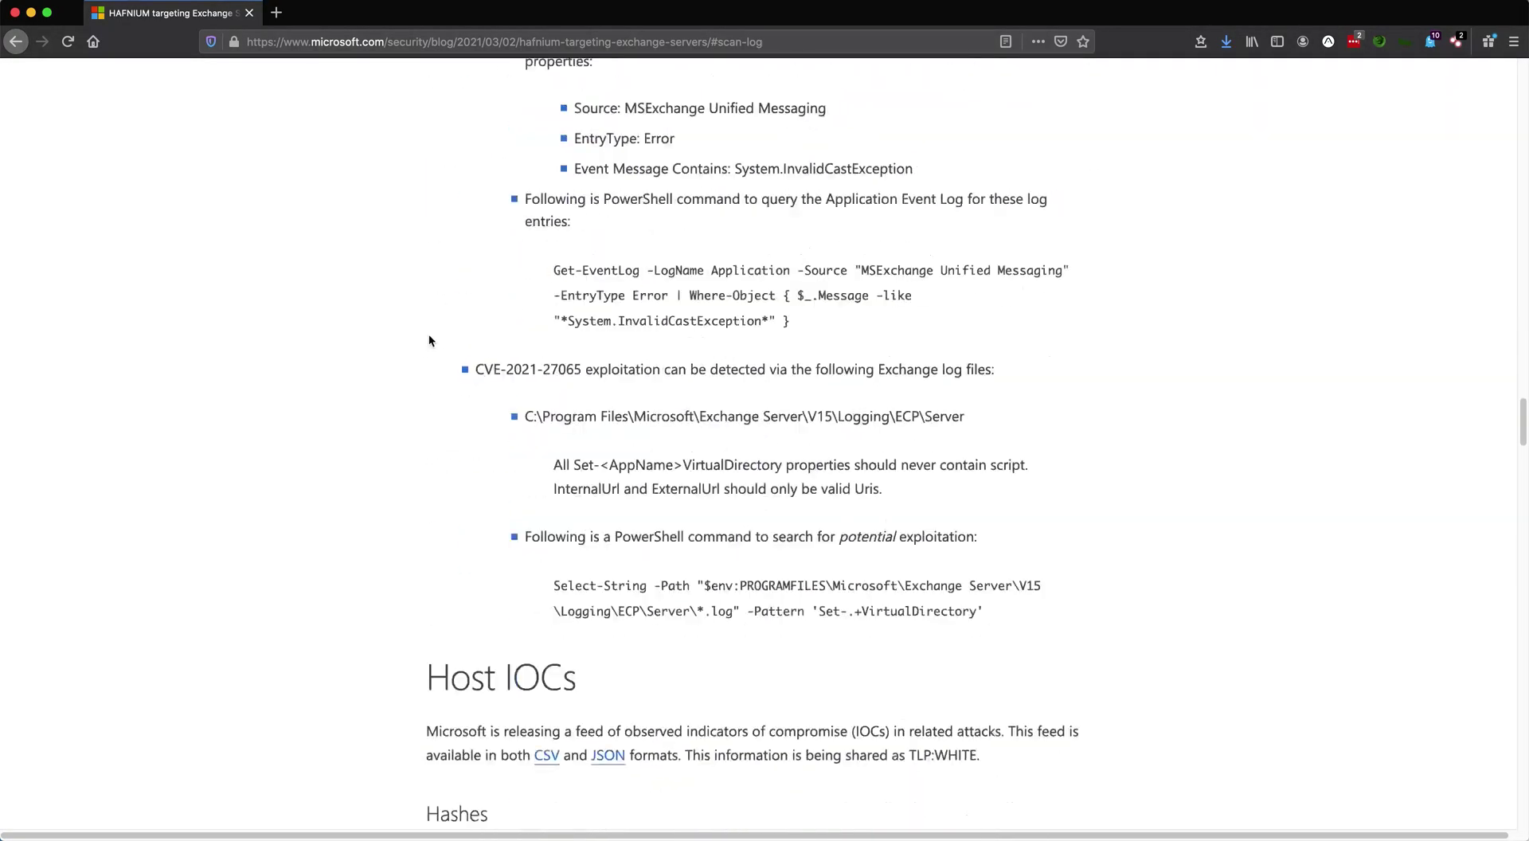
{"action": "scroll", "coordinate": [429, 340], "scroll_direction": "down", "scroll_amount": 20}
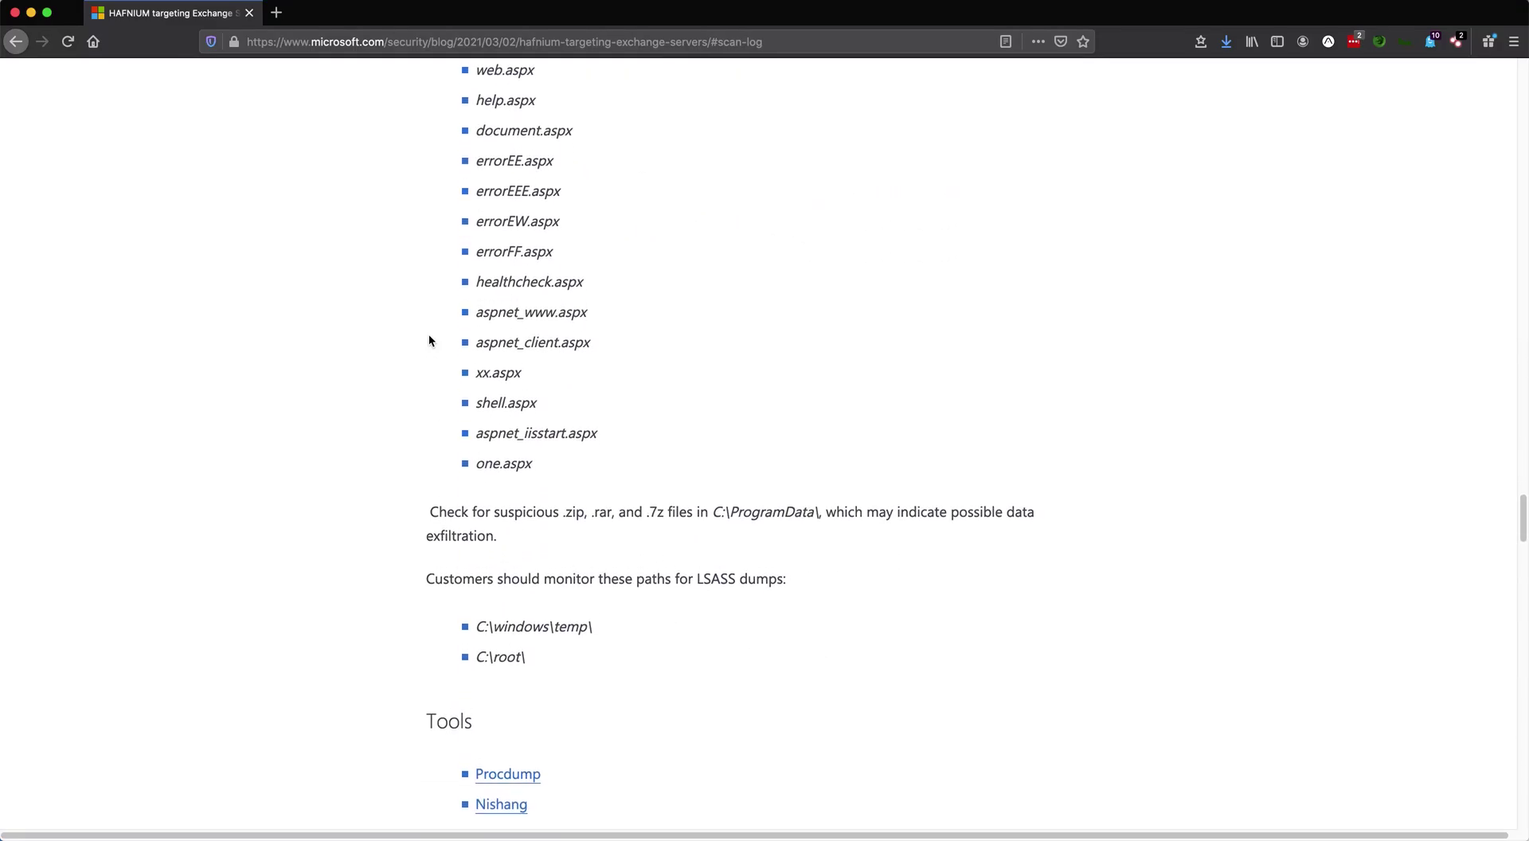
{"action": "scroll", "coordinate": [428, 336], "scroll_direction": "down", "scroll_amount": 15}
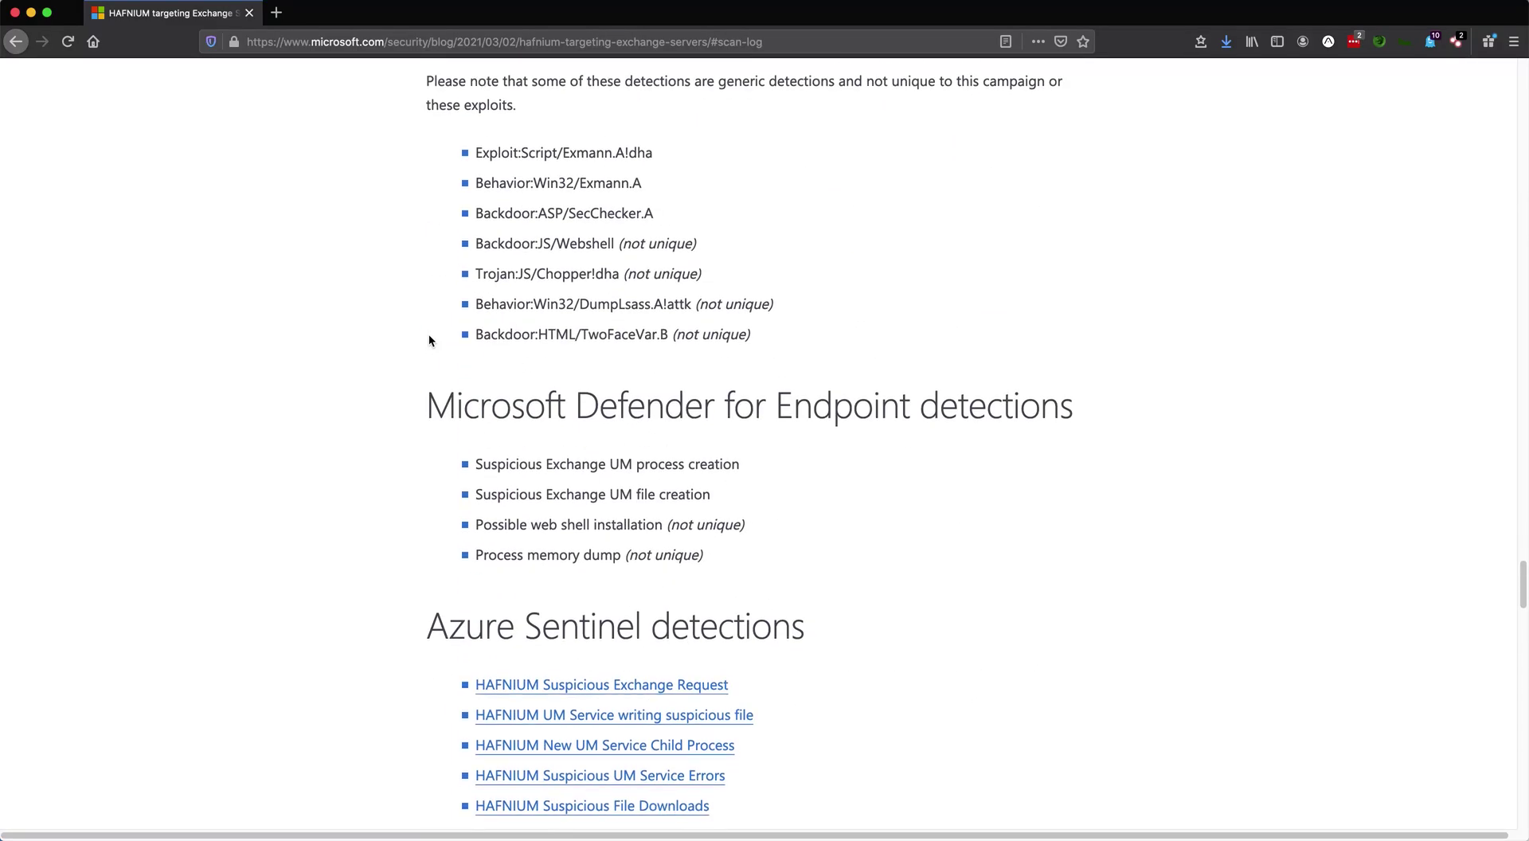
{"action": "scroll", "coordinate": [429, 341], "scroll_direction": "down", "scroll_amount": 20}
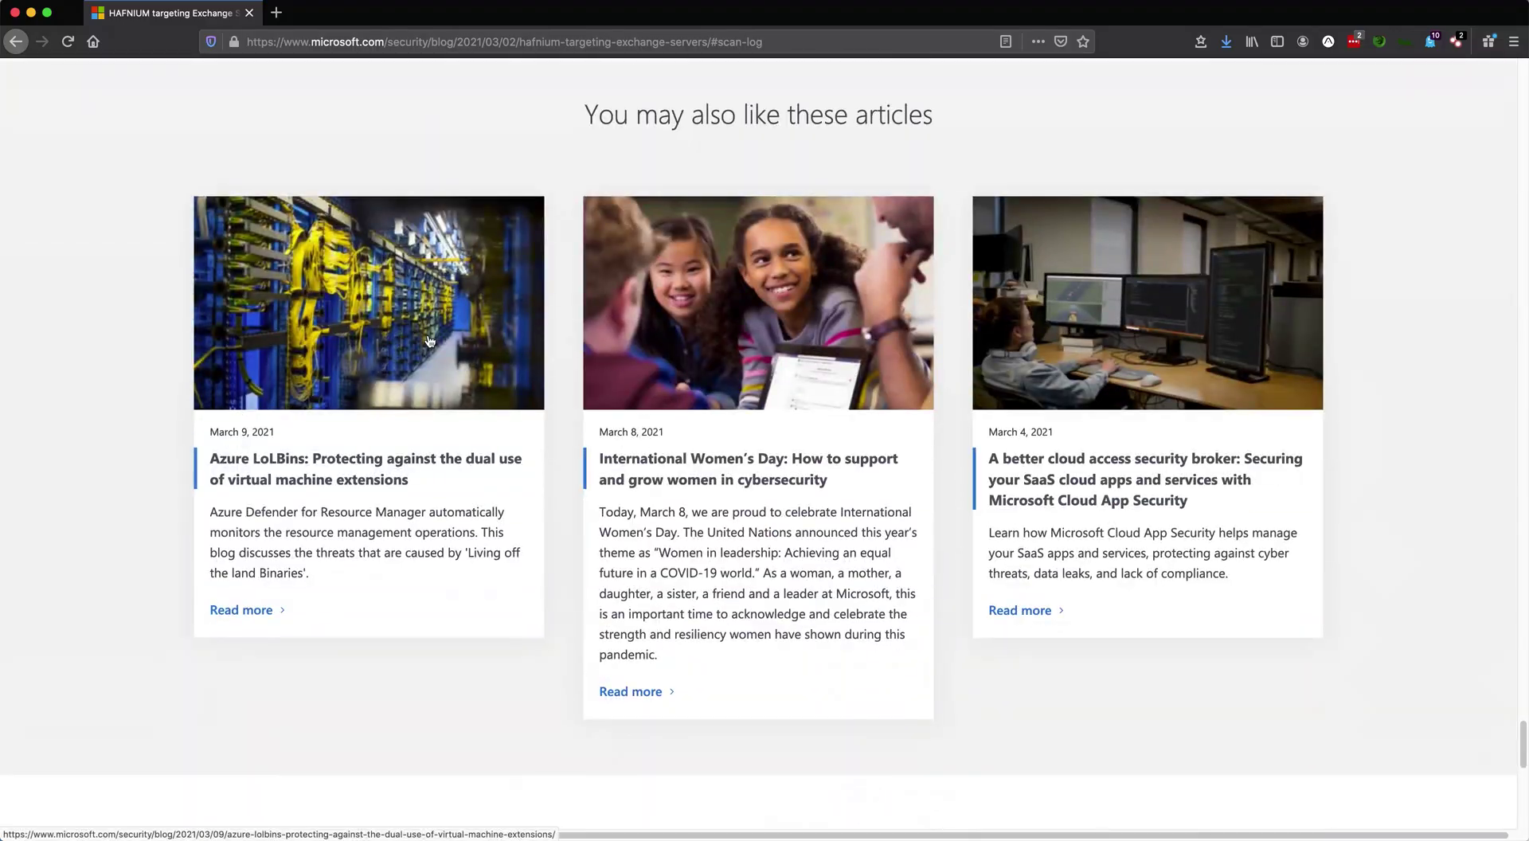
- Find the Host IOCs section with the web shell hashes in the Microsoft article and highlight its heading
{"action": "scroll", "coordinate": [429, 340], "scroll_direction": "up", "scroll_amount": 20}
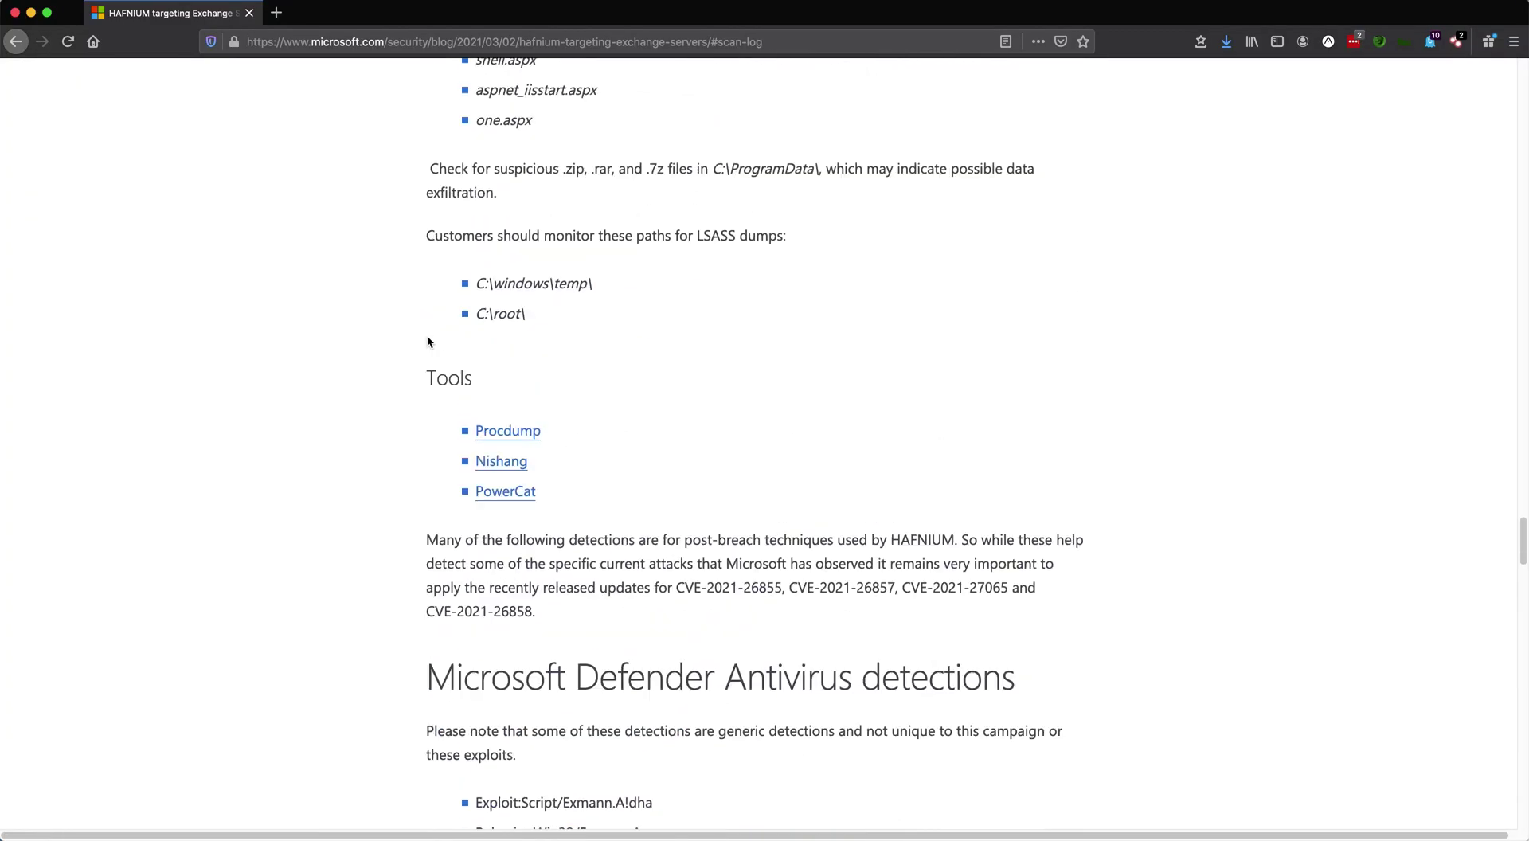
{"action": "scroll", "coordinate": [427, 334], "scroll_direction": "down", "scroll_amount": 15}
{"action": "scroll", "coordinate": [427, 333], "scroll_direction": "up", "scroll_amount": 8}
{"action": "scroll", "coordinate": [427, 333], "scroll_direction": "down", "scroll_amount": 9}
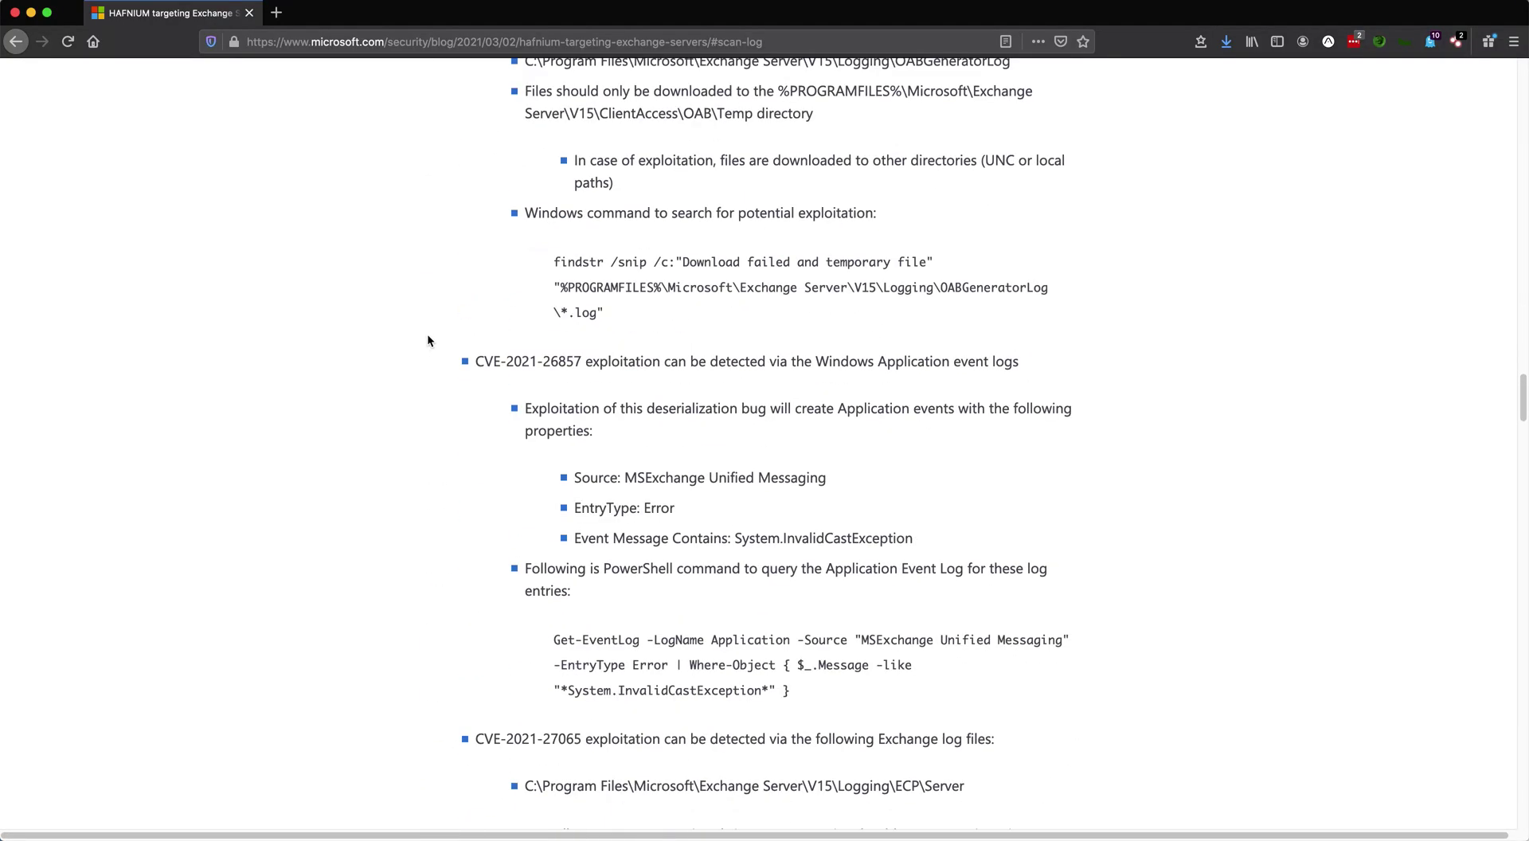
{"action": "scroll", "coordinate": [427, 341], "scroll_direction": "down", "scroll_amount": 9}
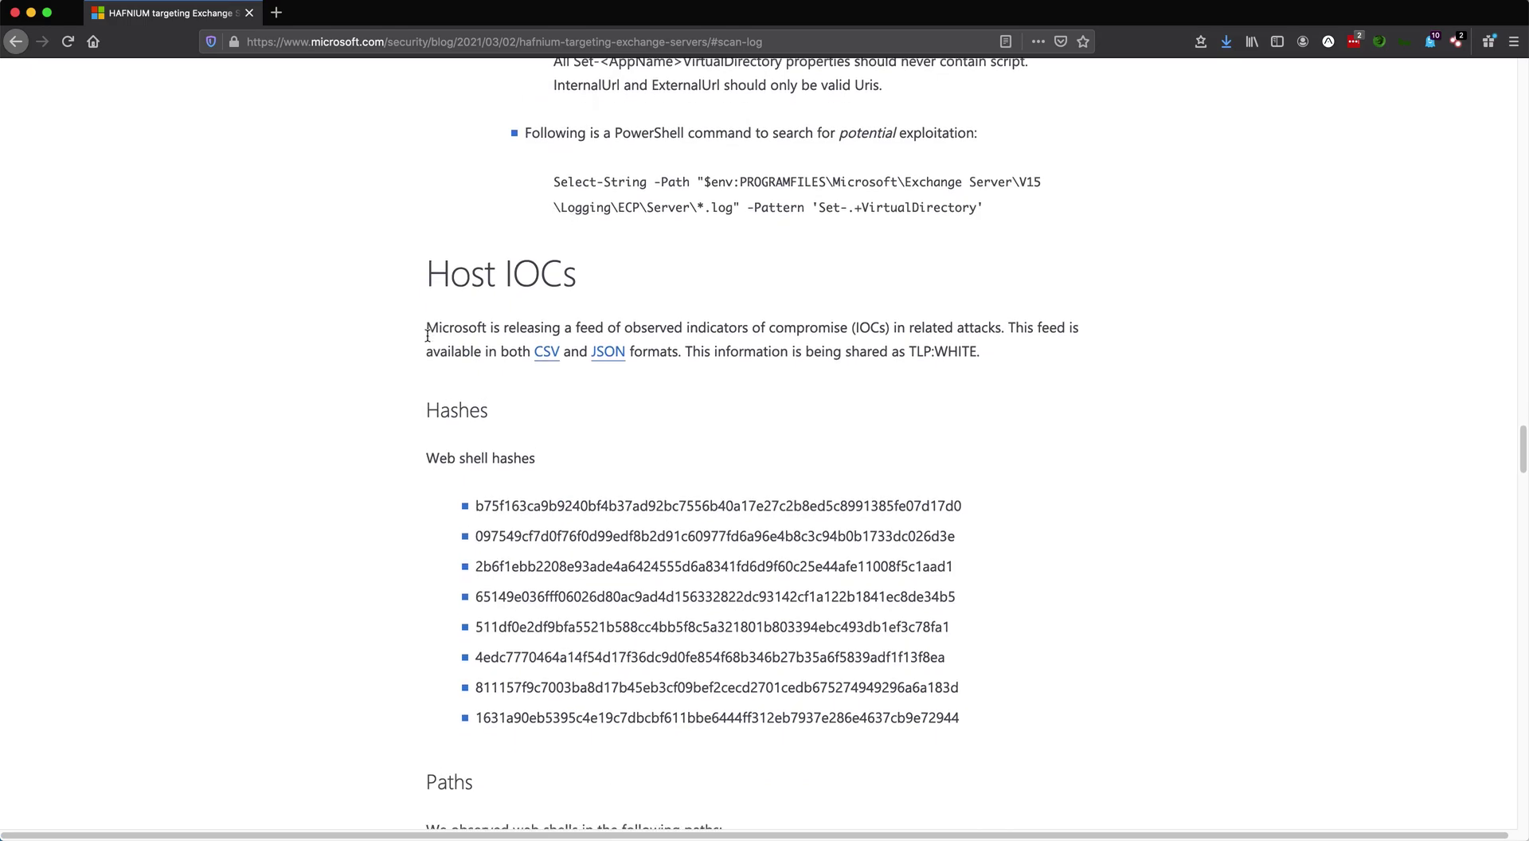
{"action": "triple_click", "coordinate": [498, 274]}
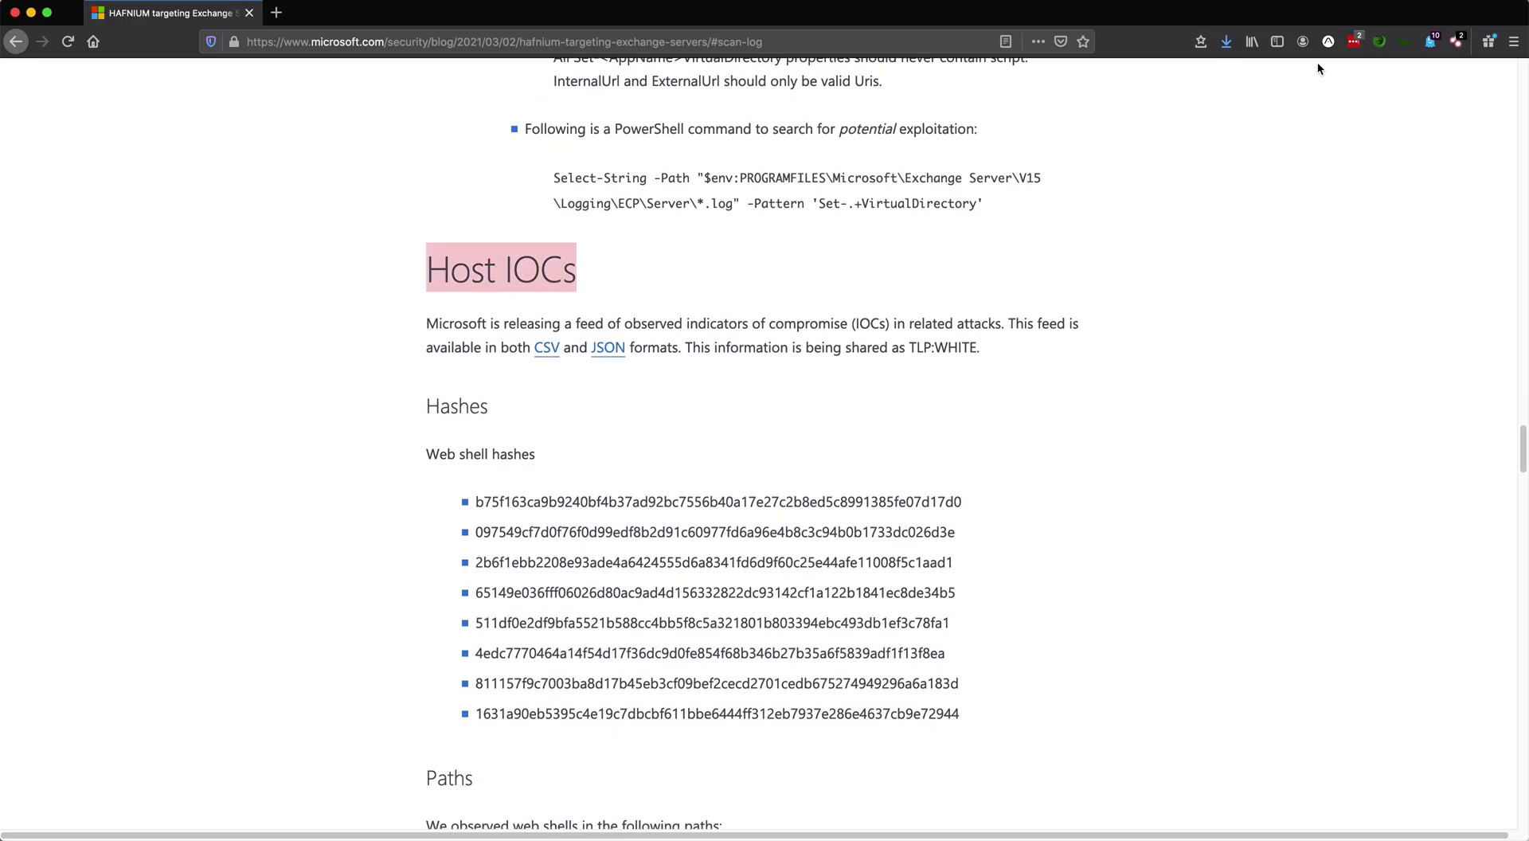
- Scan the Microsoft article with Anomali Lens+ and filter the found entities to Matches
{"action": "left_click", "coordinate": [1327, 41]}
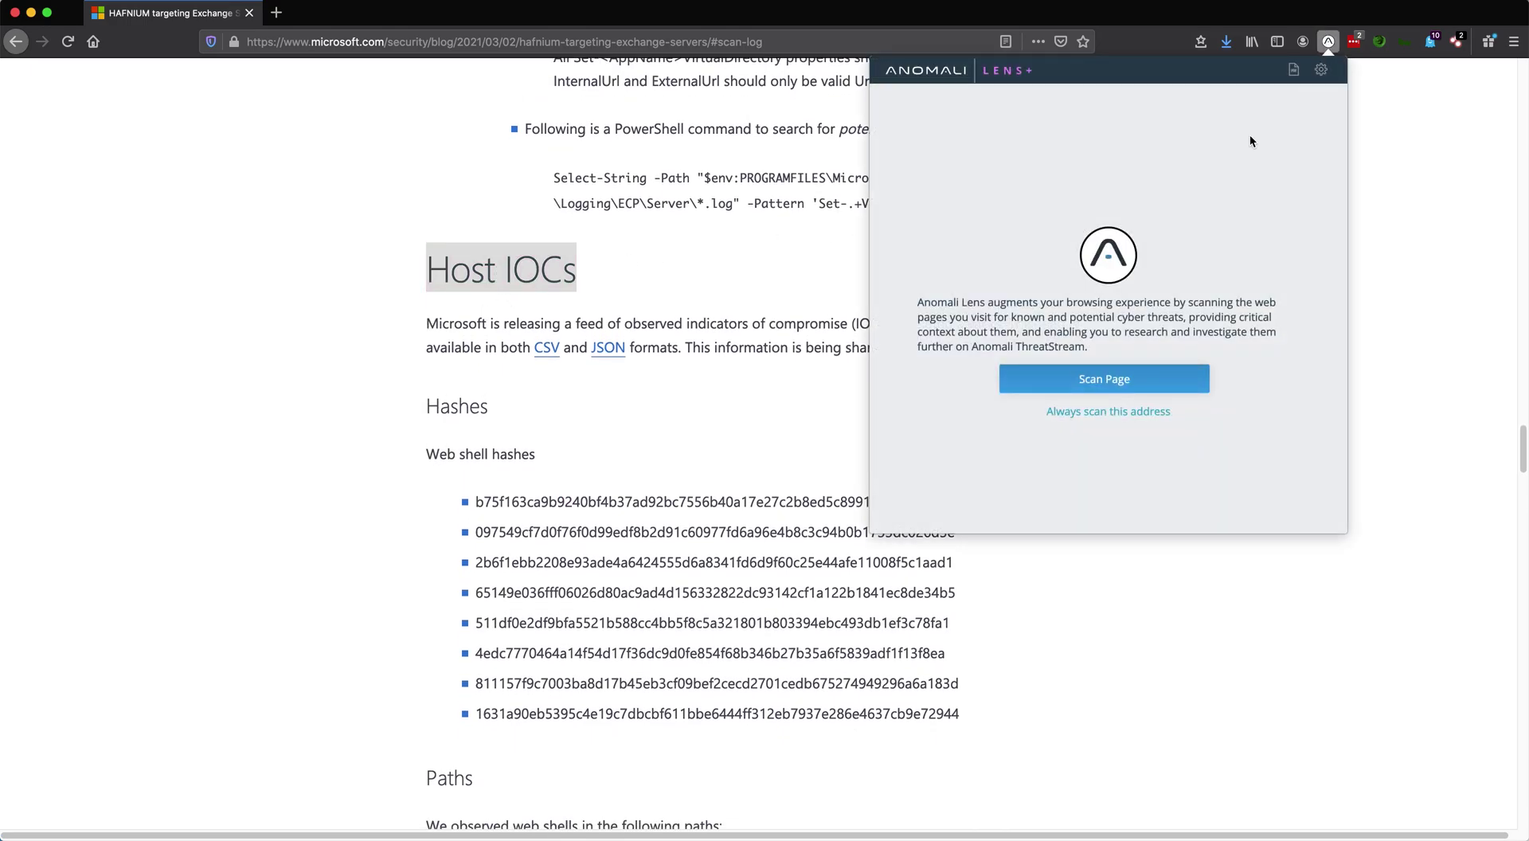
{"action": "left_click", "coordinate": [1092, 385]}
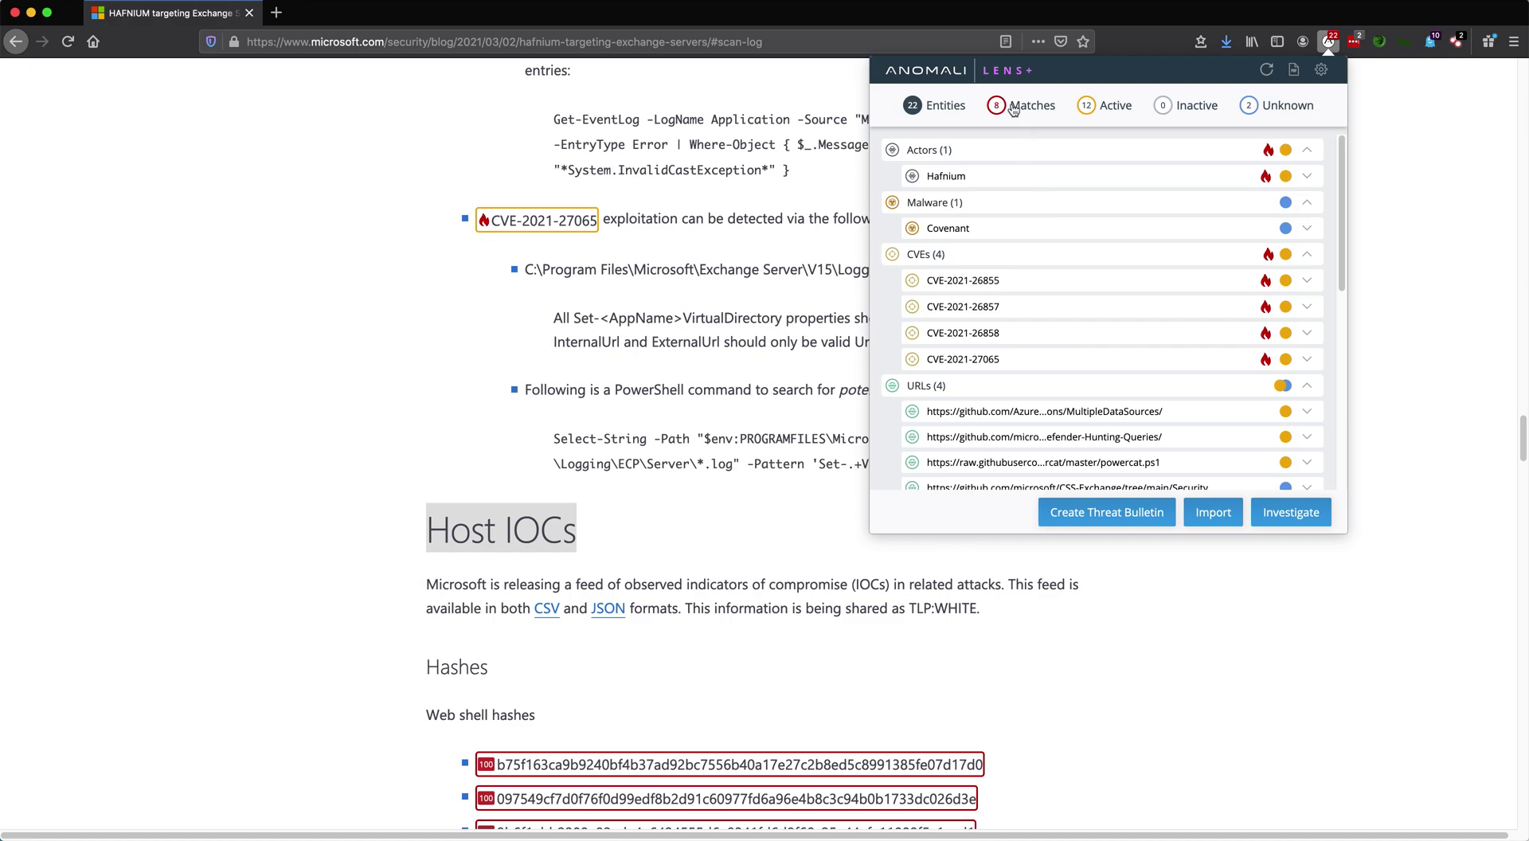
{"action": "left_click", "coordinate": [1021, 110]}
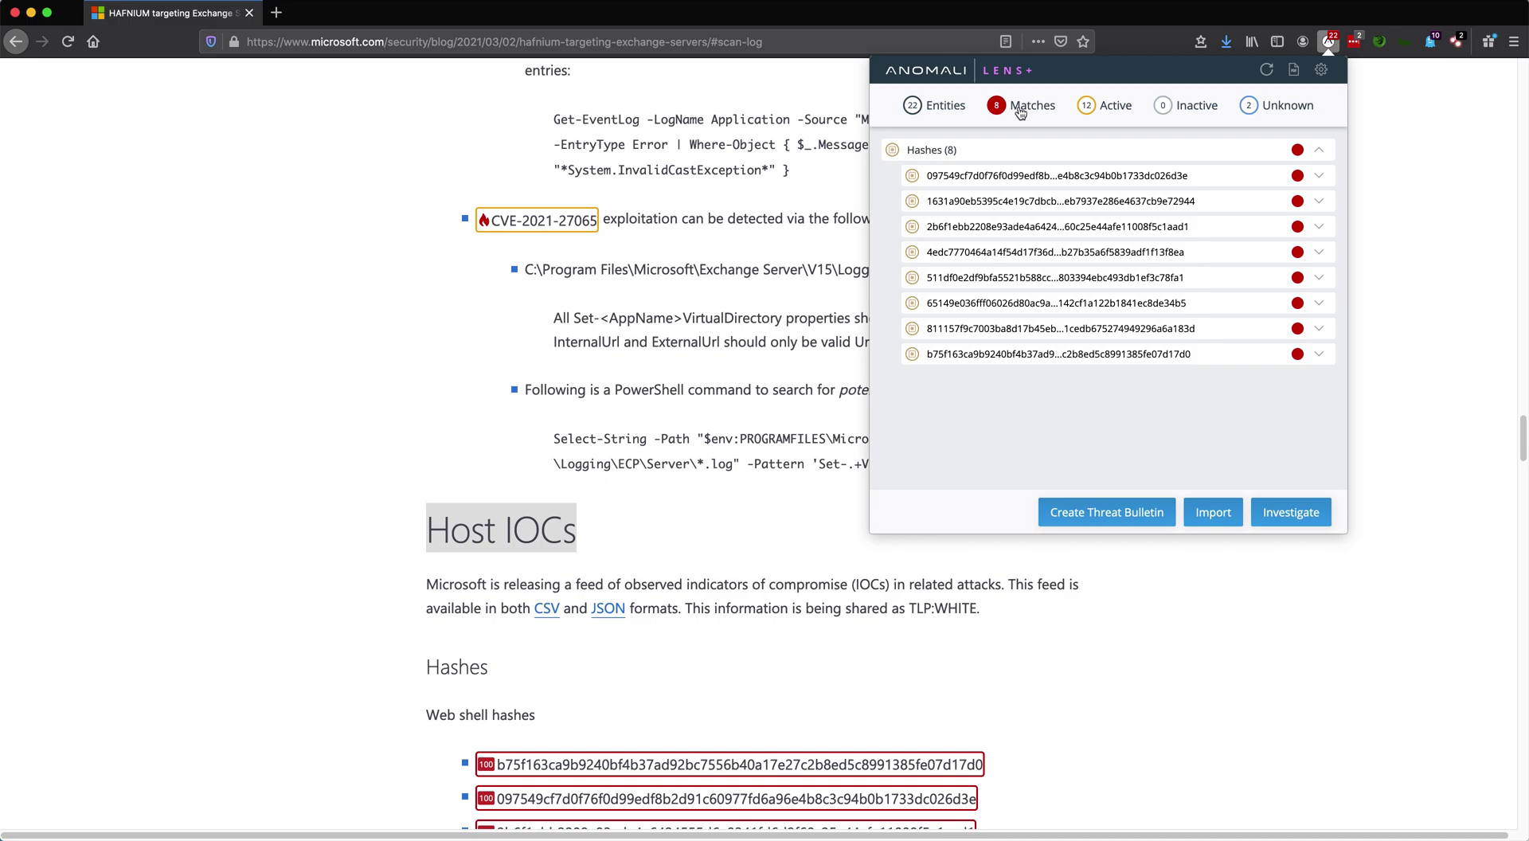
- Open the first web shell hash in Anomali Match from its Lens card and highlight the retrospective scanned events line
{"action": "scroll", "coordinate": [427, 424], "scroll_direction": "down", "scroll_amount": 5}
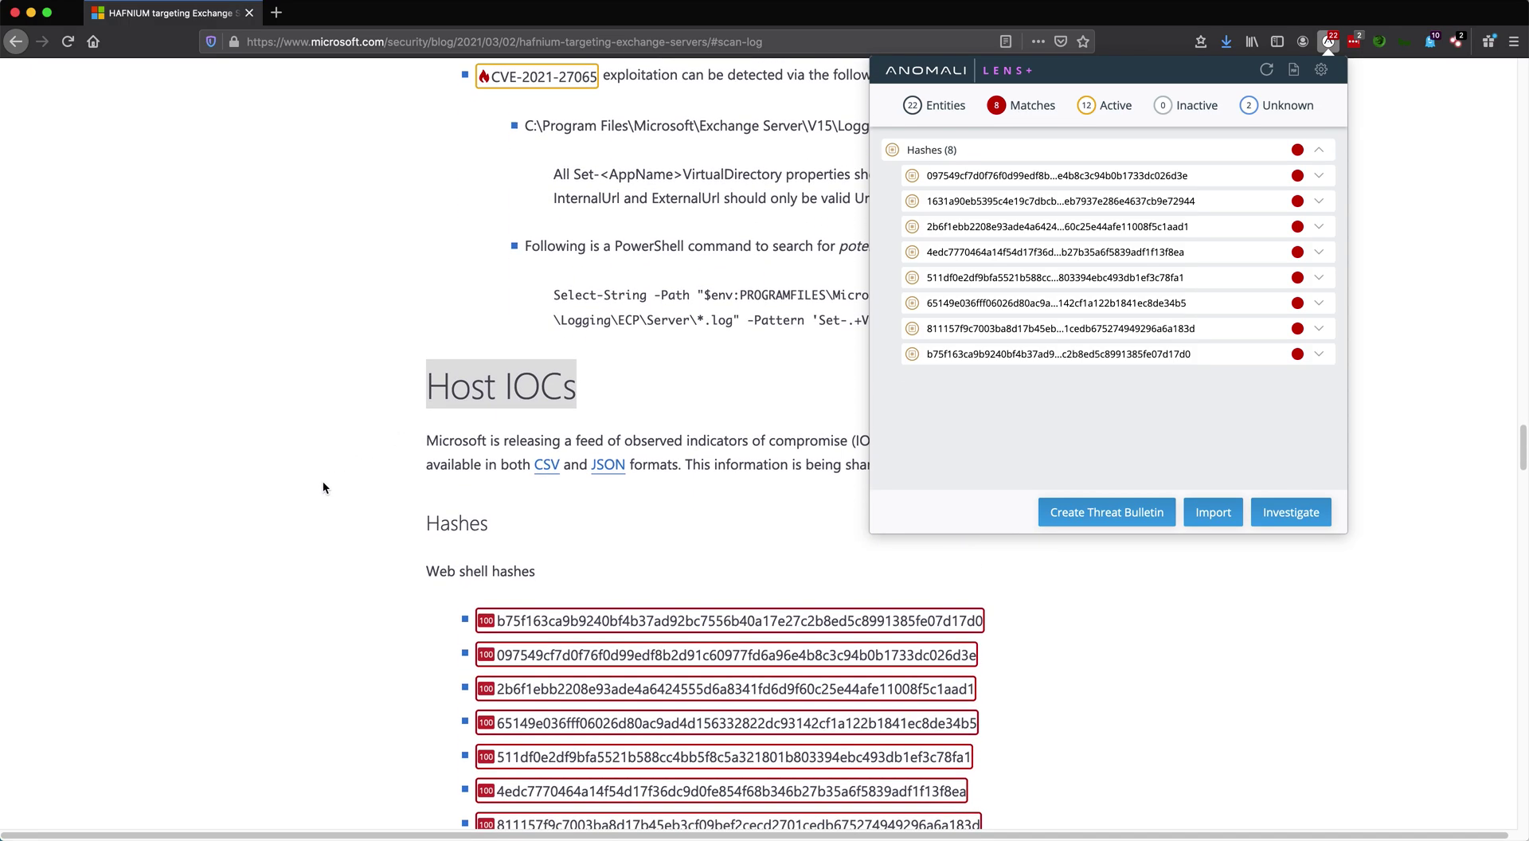
{"action": "mouse_move", "coordinate": [511, 465]}
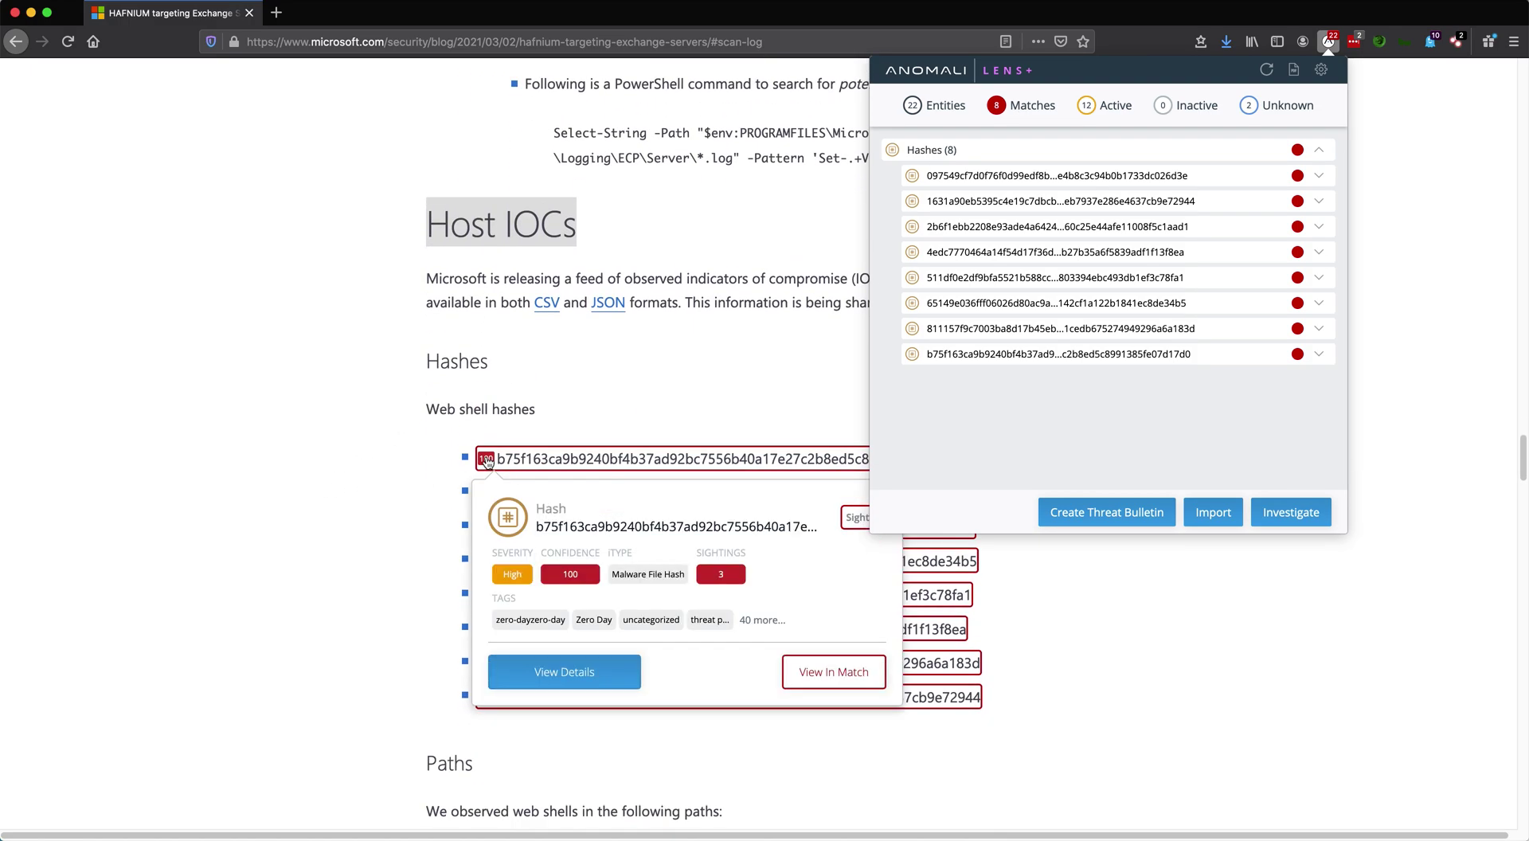
{"action": "left_click", "coordinate": [360, 451]}
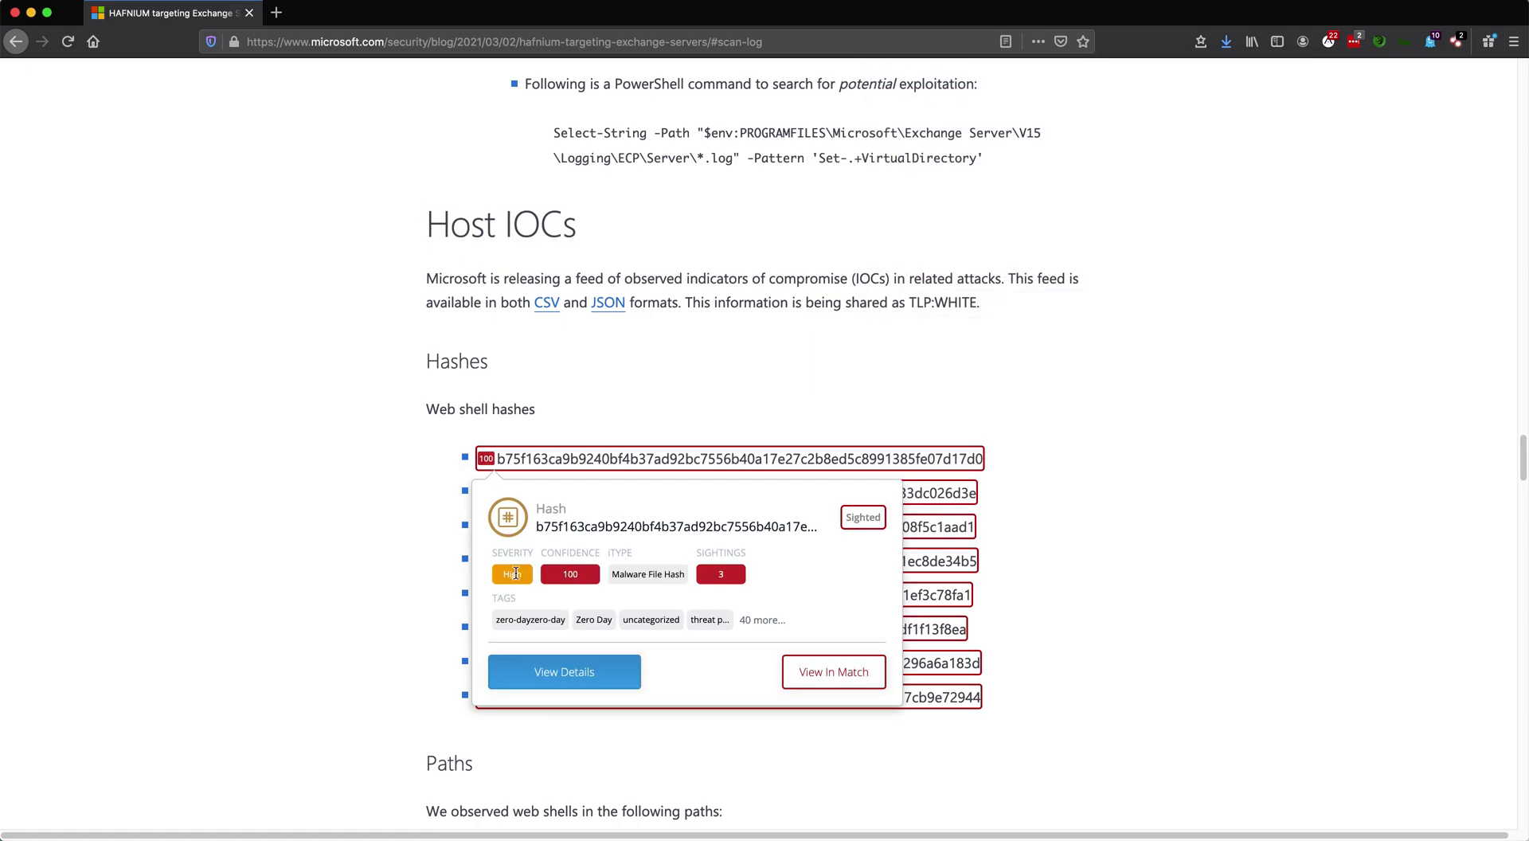
{"action": "left_click", "coordinate": [832, 673]}
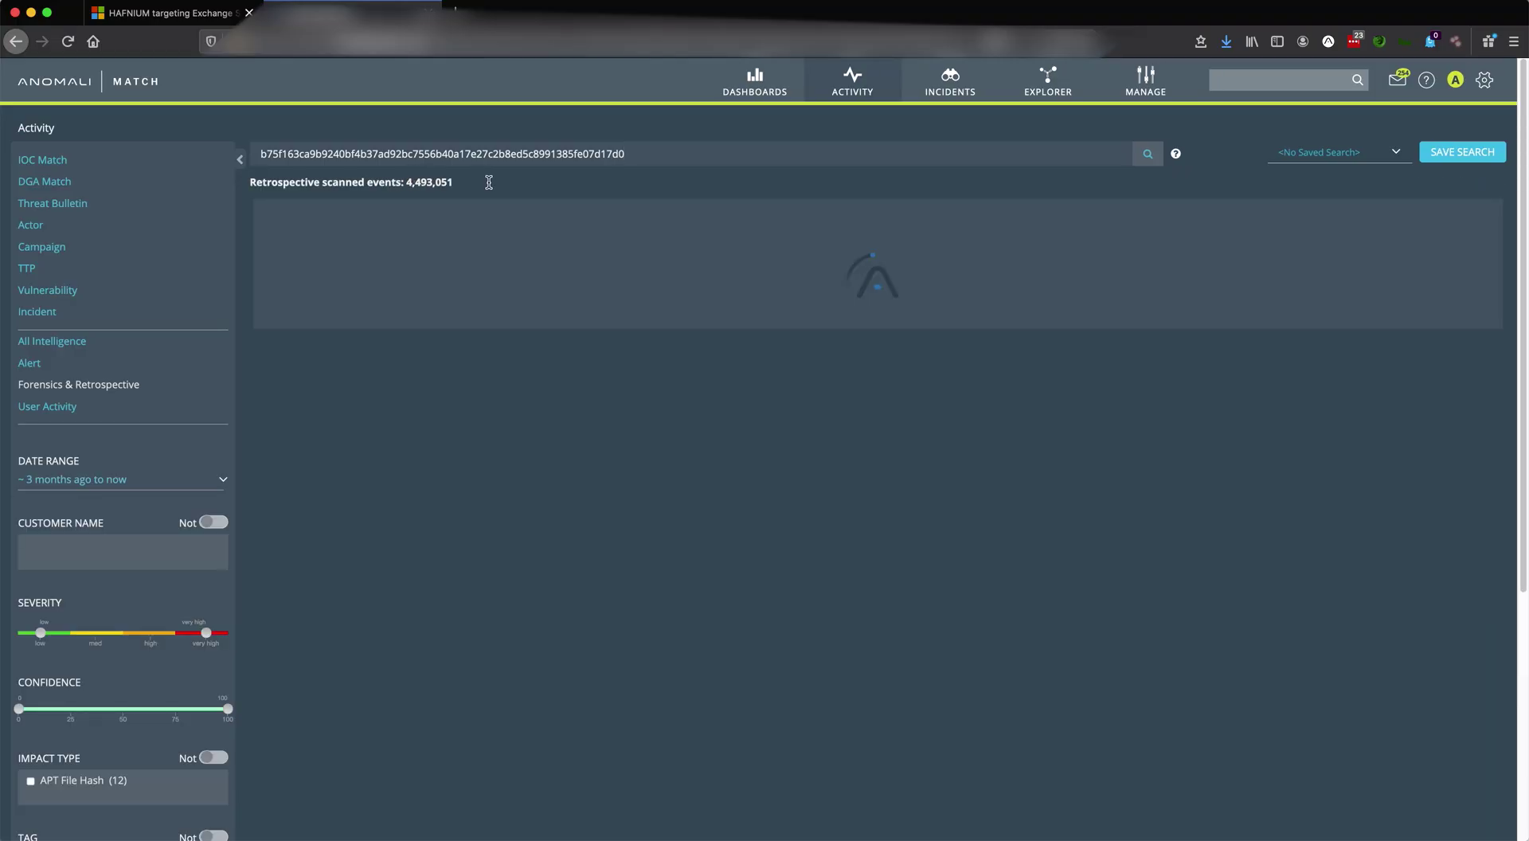
{"action": "triple_click", "coordinate": [448, 183]}
{"action": "triple_click", "coordinate": [441, 182]}
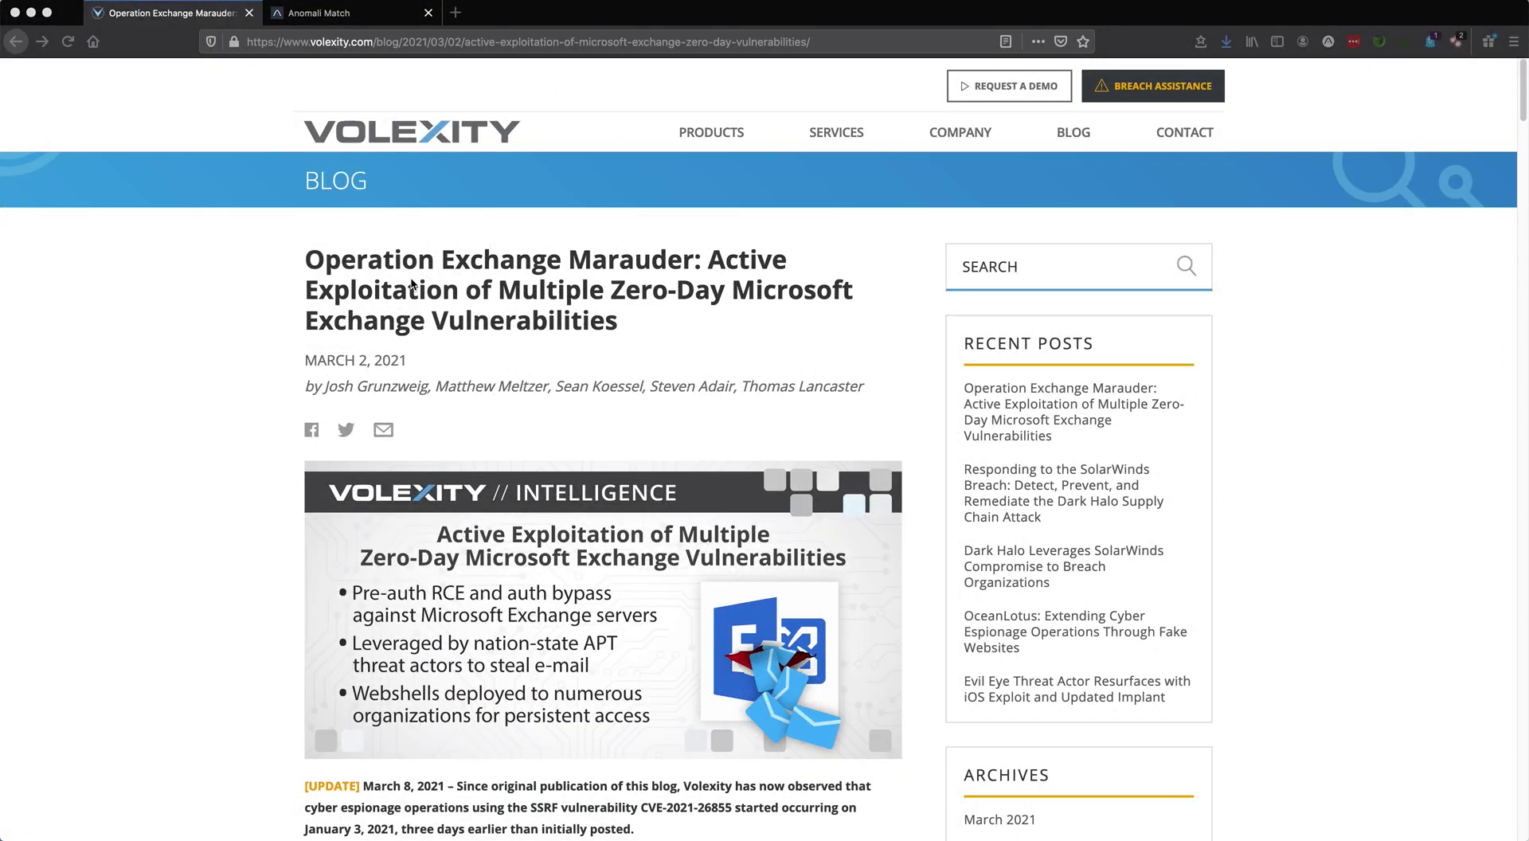
- Highlight the campaign name "Operation Exchange Marauder" in the title of the Volexity blog post
{"action": "triple_click", "coordinate": [396, 263]}
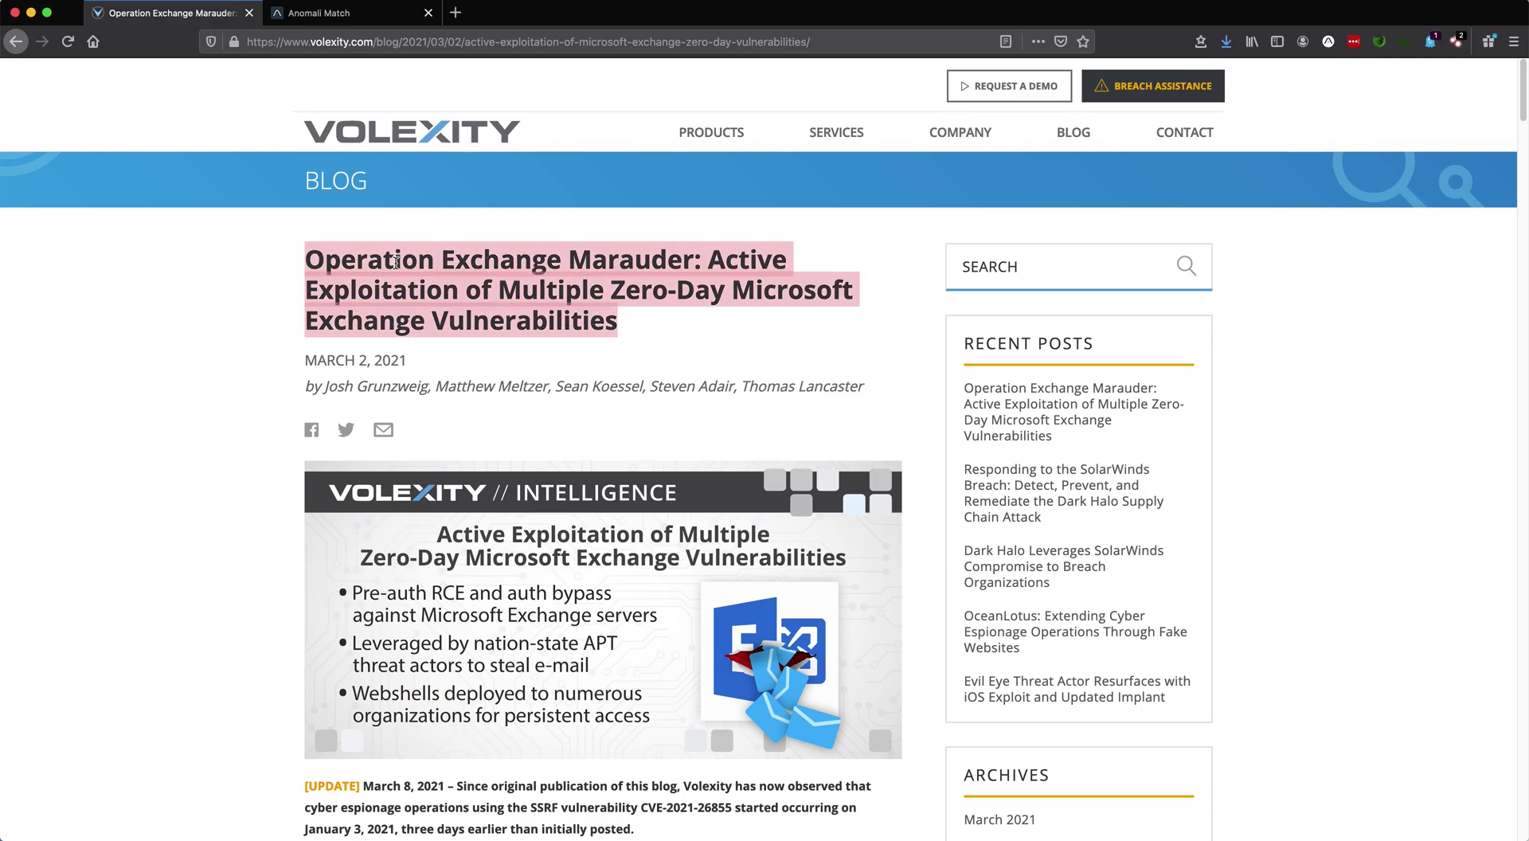
{"action": "left_click", "coordinate": [321, 262]}
{"action": "left_click_drag", "start_coordinate": [311, 260], "coordinate": [676, 256]}
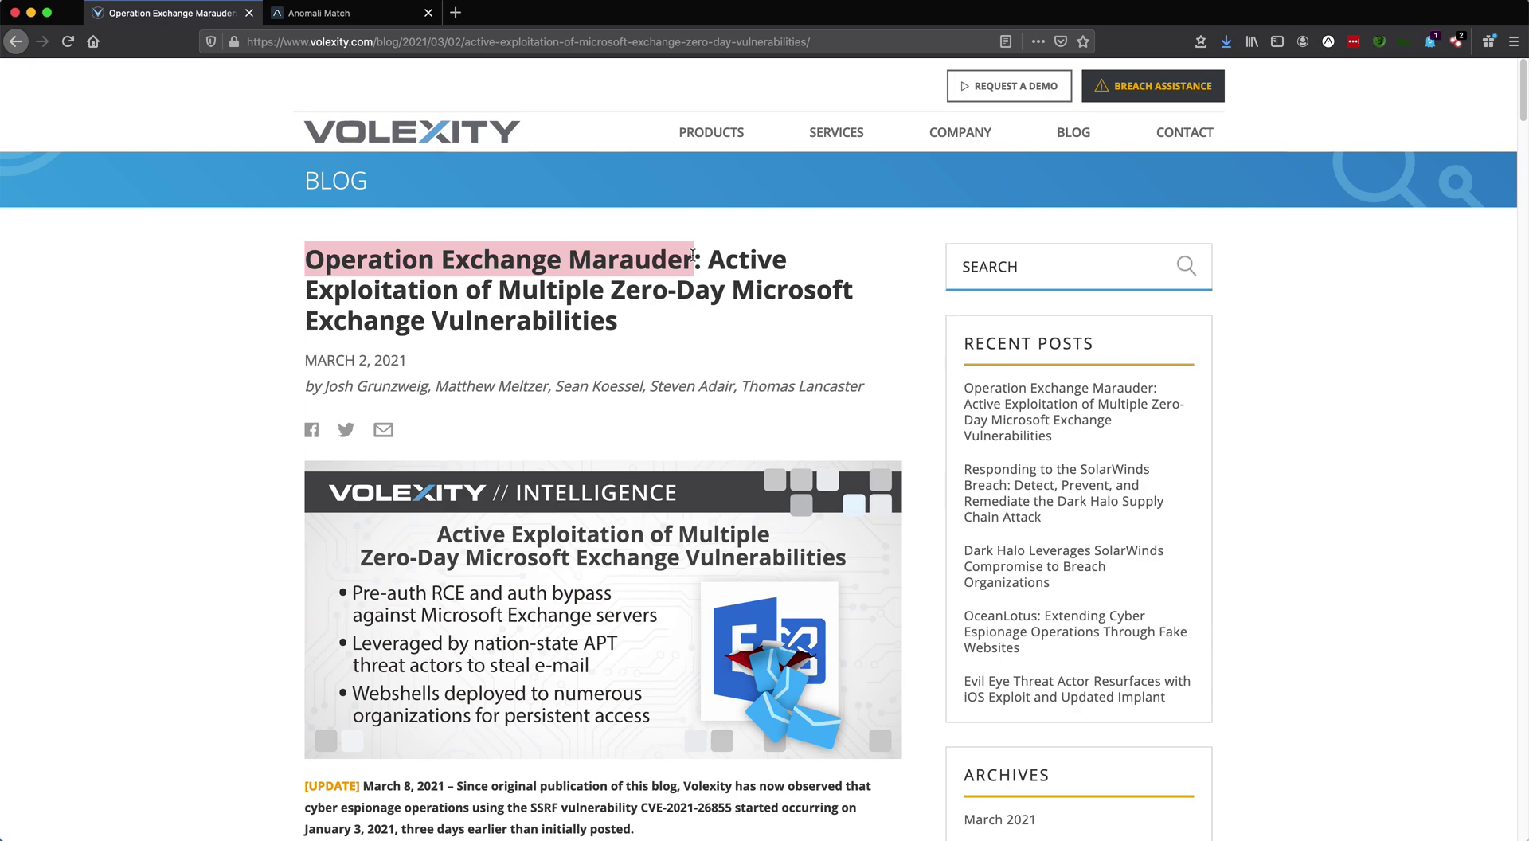
{"action": "left_click", "coordinate": [161, 417]}
- Read through the Volexity blog post from its introduction to the Indicators of Compromise, webshell indicators and Web Log User-Agents sections
{"action": "scroll", "coordinate": [198, 485], "scroll_direction": "down", "scroll_amount": 5}
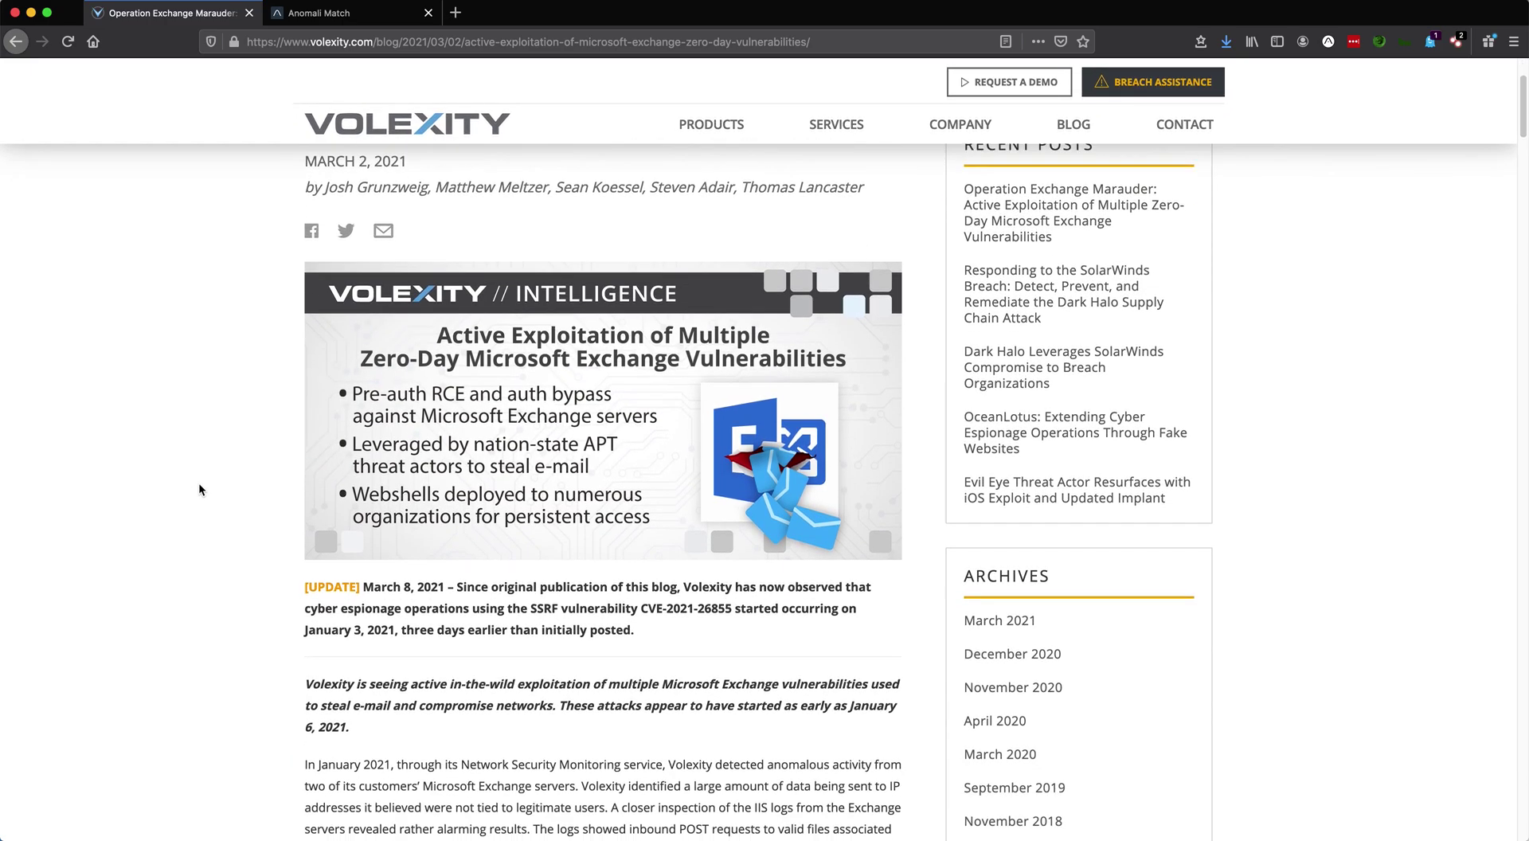
{"action": "scroll", "coordinate": [199, 489], "scroll_direction": "down", "scroll_amount": 7}
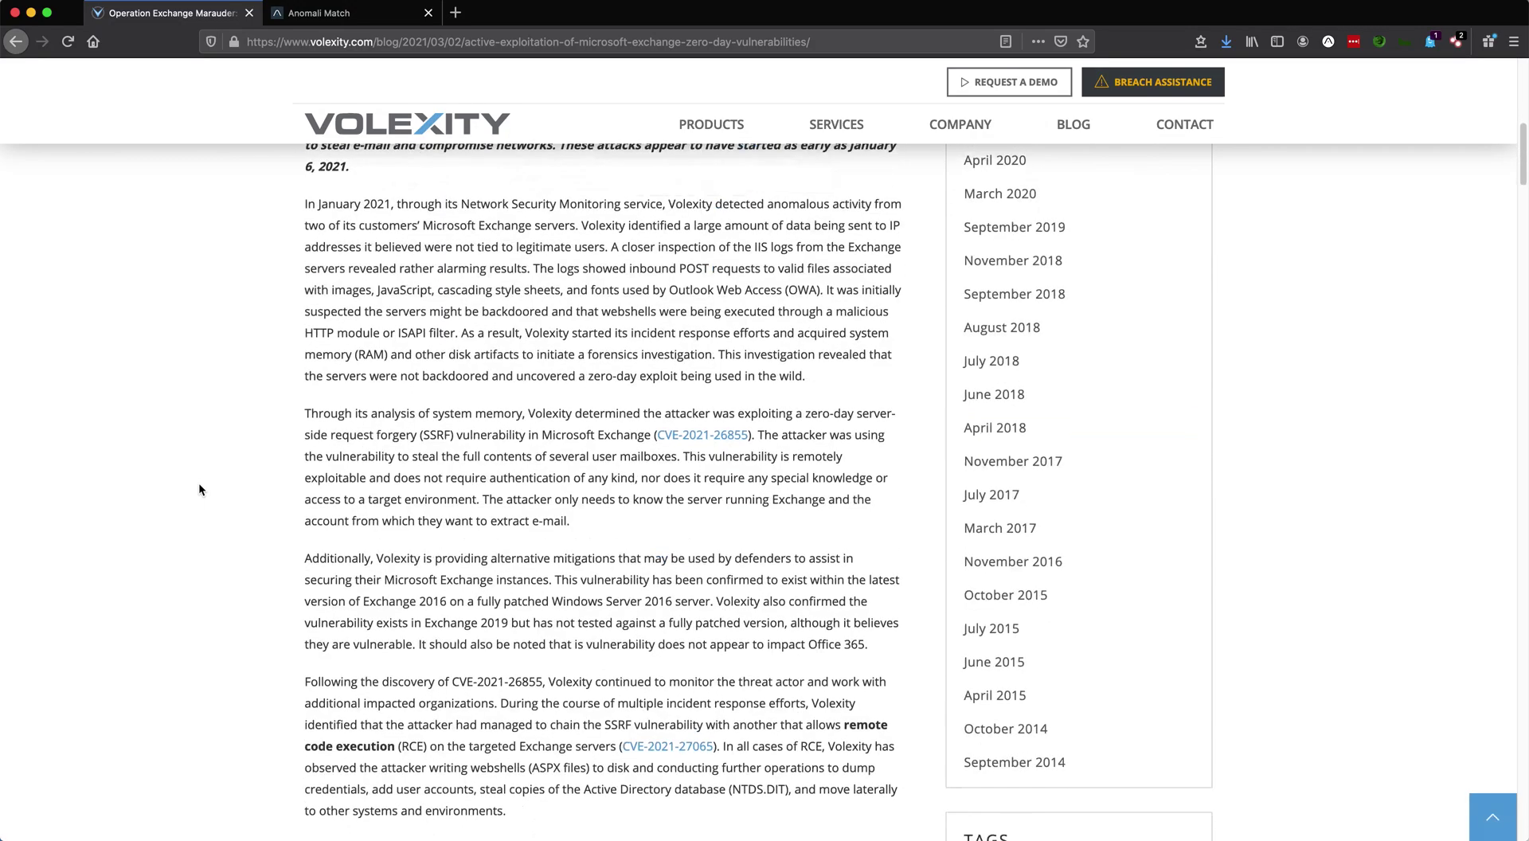
{"action": "scroll", "coordinate": [199, 489], "scroll_direction": "down", "scroll_amount": 10}
{"action": "scroll", "coordinate": [199, 489], "scroll_direction": "down", "scroll_amount": 5}
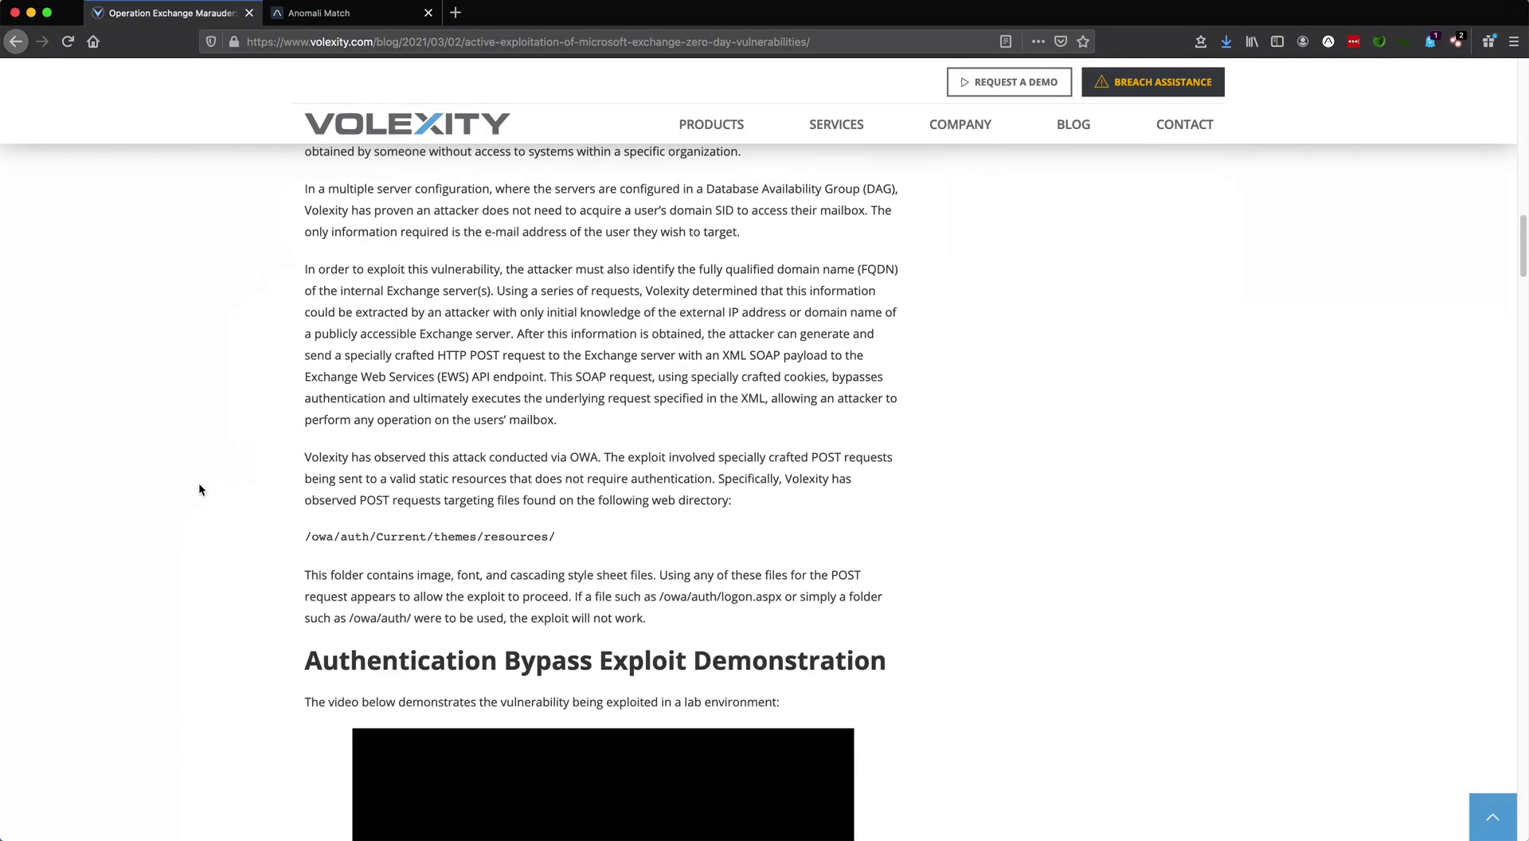
{"action": "scroll", "coordinate": [199, 489], "scroll_direction": "down", "scroll_amount": 20}
{"action": "scroll", "coordinate": [199, 489], "scroll_direction": "up", "scroll_amount": 17}
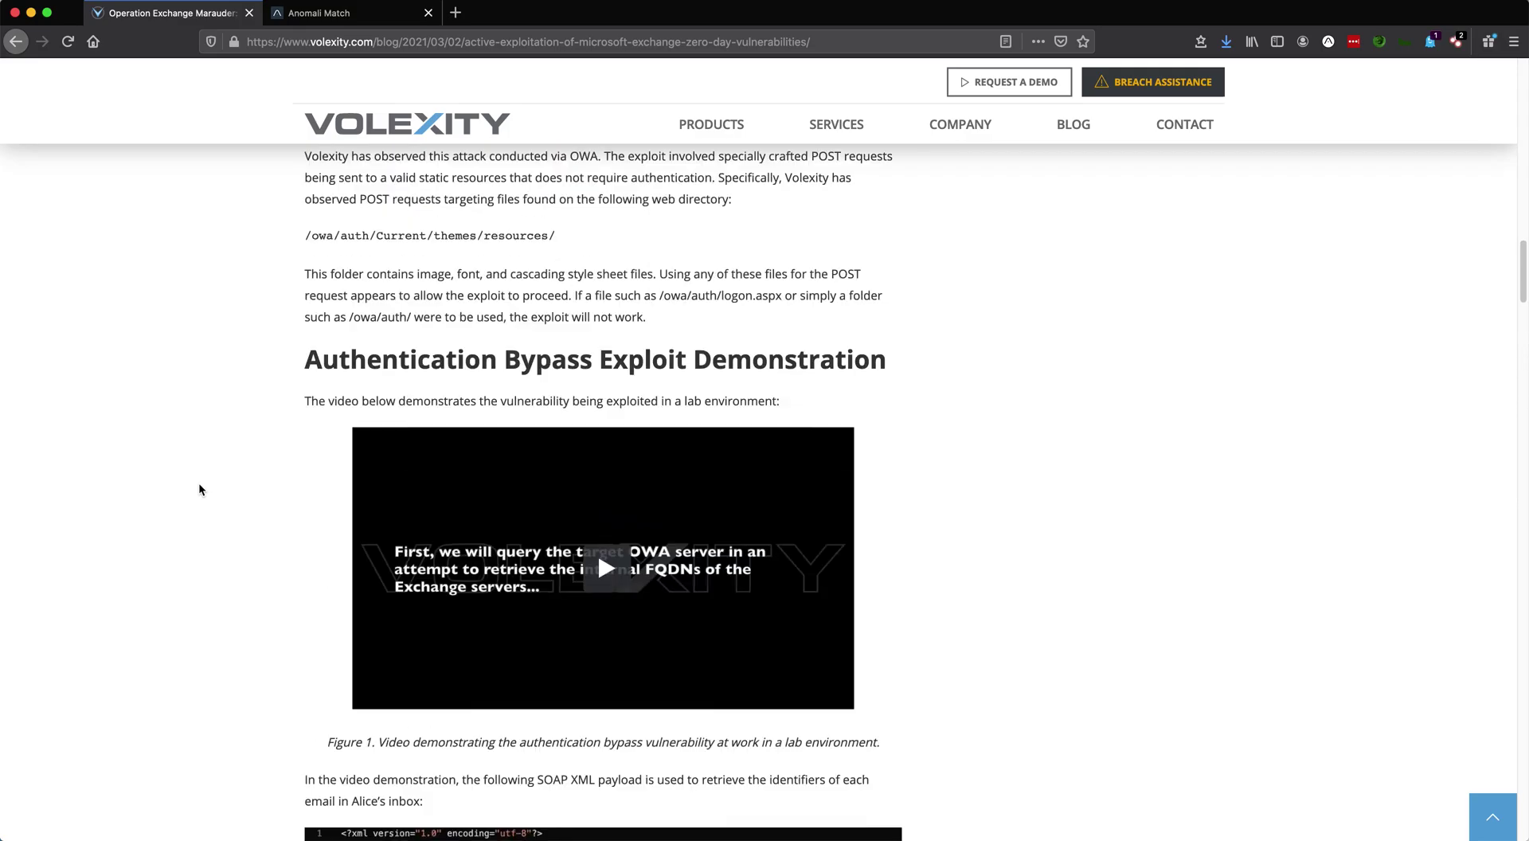
{"action": "scroll", "coordinate": [199, 489], "scroll_direction": "down", "scroll_amount": 17}
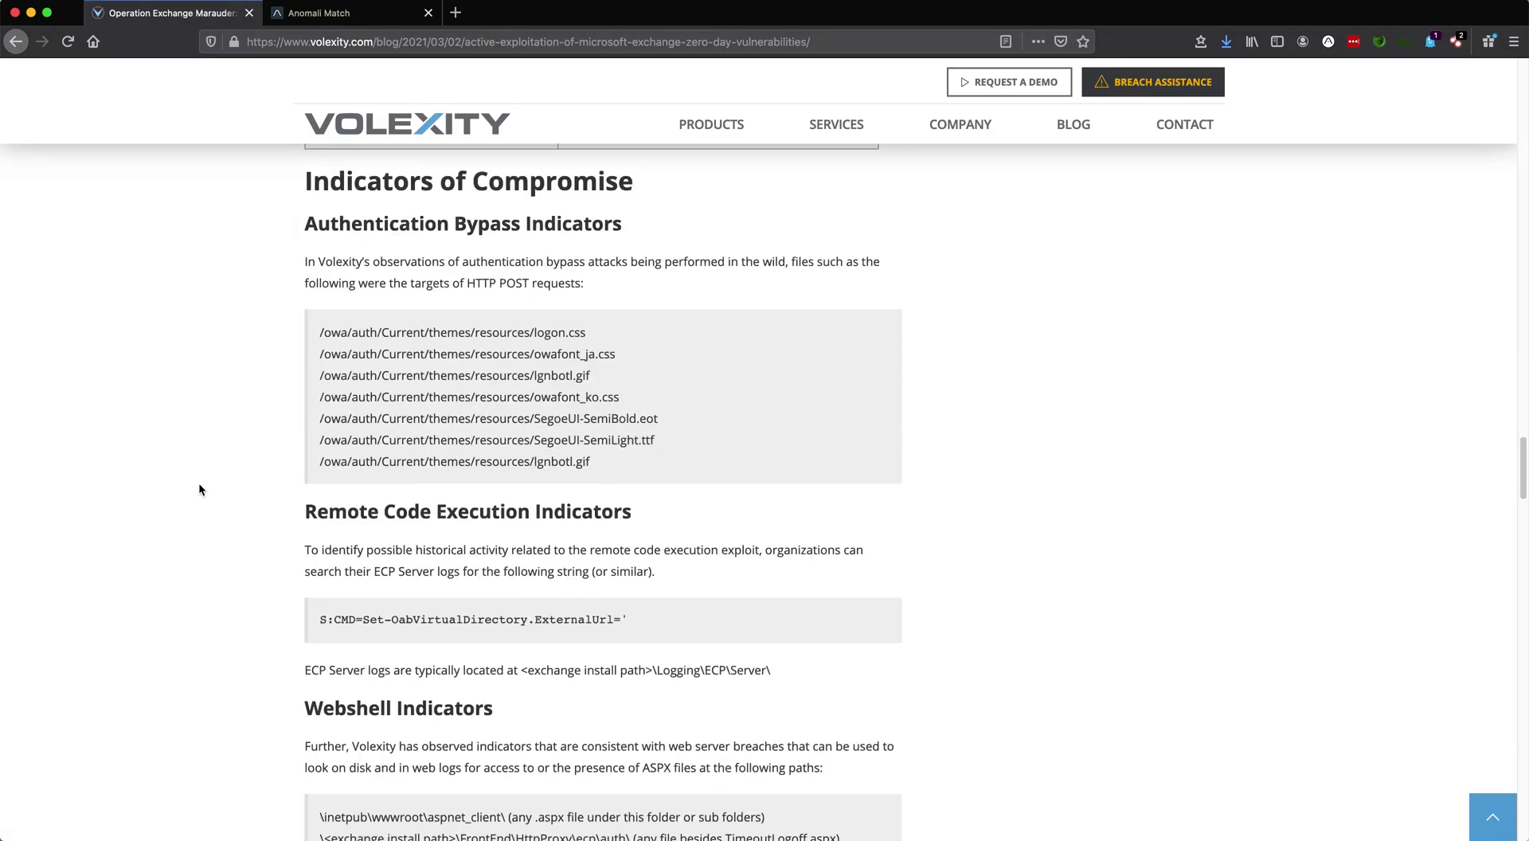
{"action": "scroll", "coordinate": [199, 485], "scroll_direction": "down", "scroll_amount": 15}
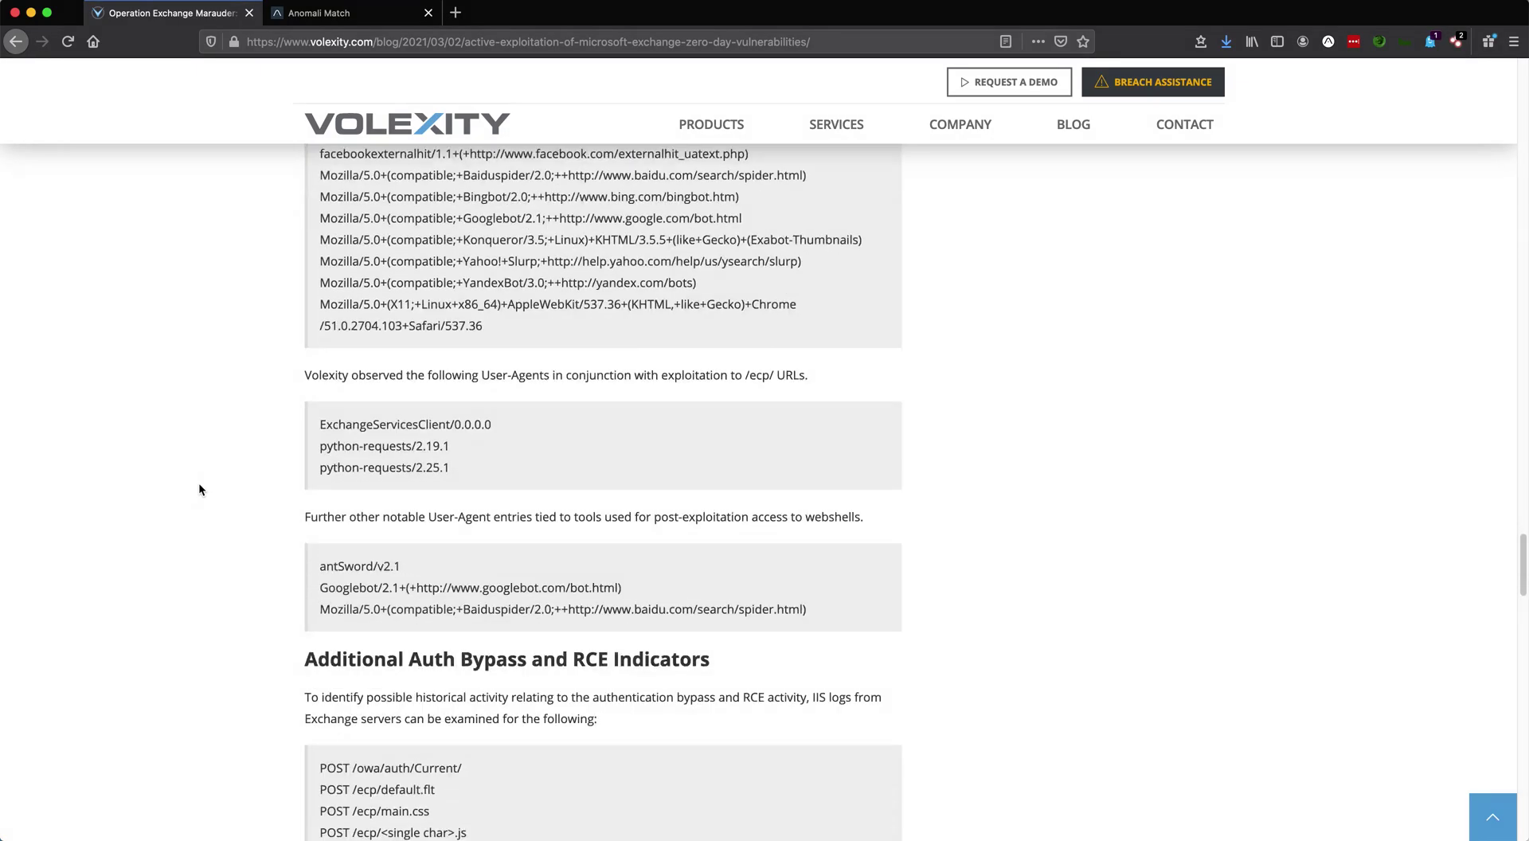
{"action": "scroll", "coordinate": [199, 489], "scroll_direction": "down", "scroll_amount": 4}
{"action": "scroll", "coordinate": [199, 489], "scroll_direction": "up", "scroll_amount": 10}
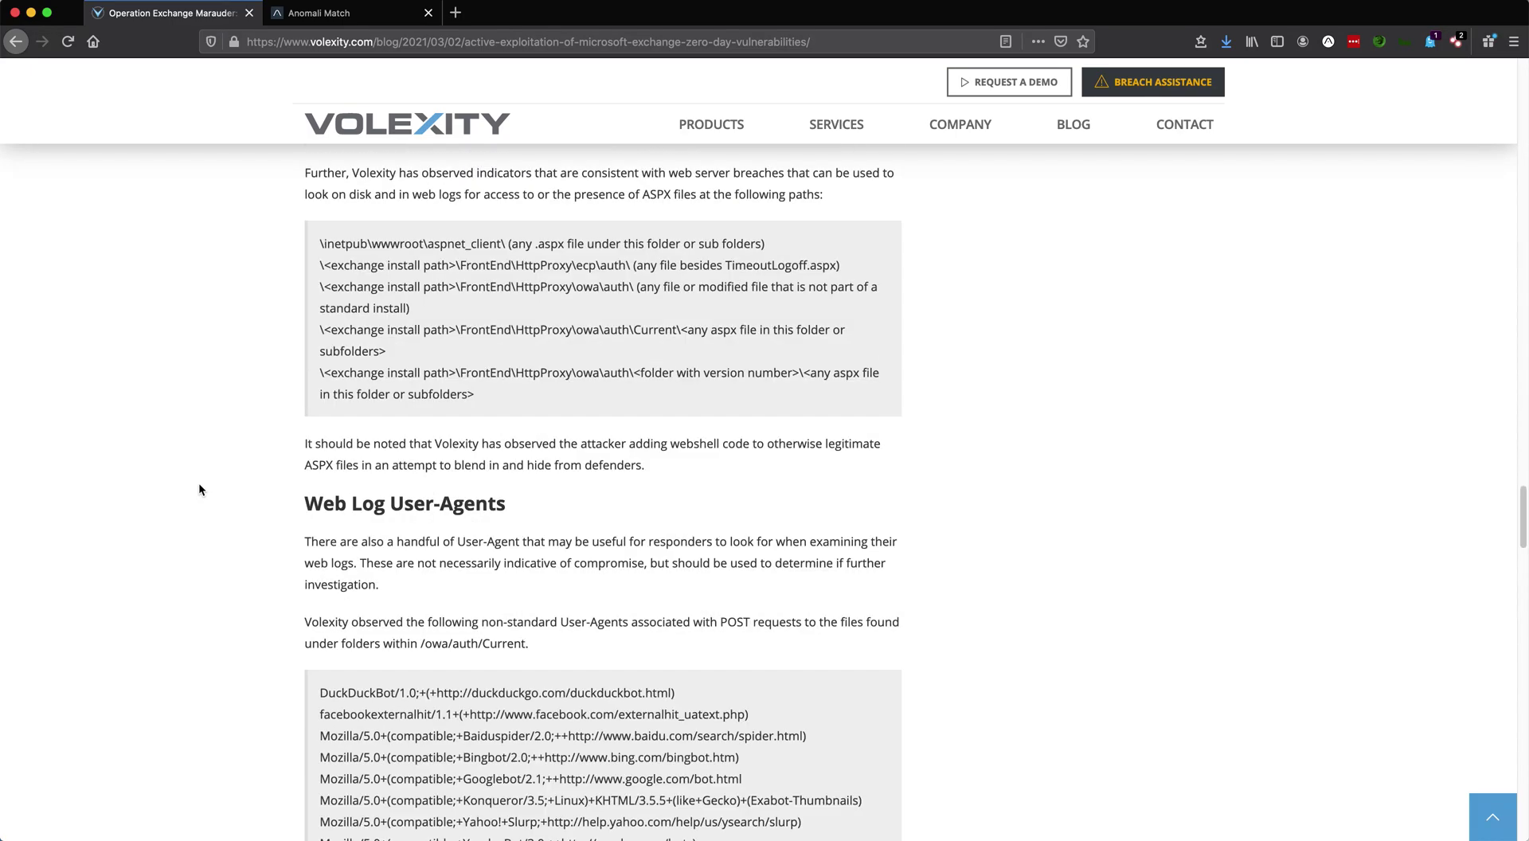
- Scan the Volexity blog post with Anomali Lens+ and review the list of found entities down to the TTPs
{"action": "left_click", "coordinate": [1328, 41]}
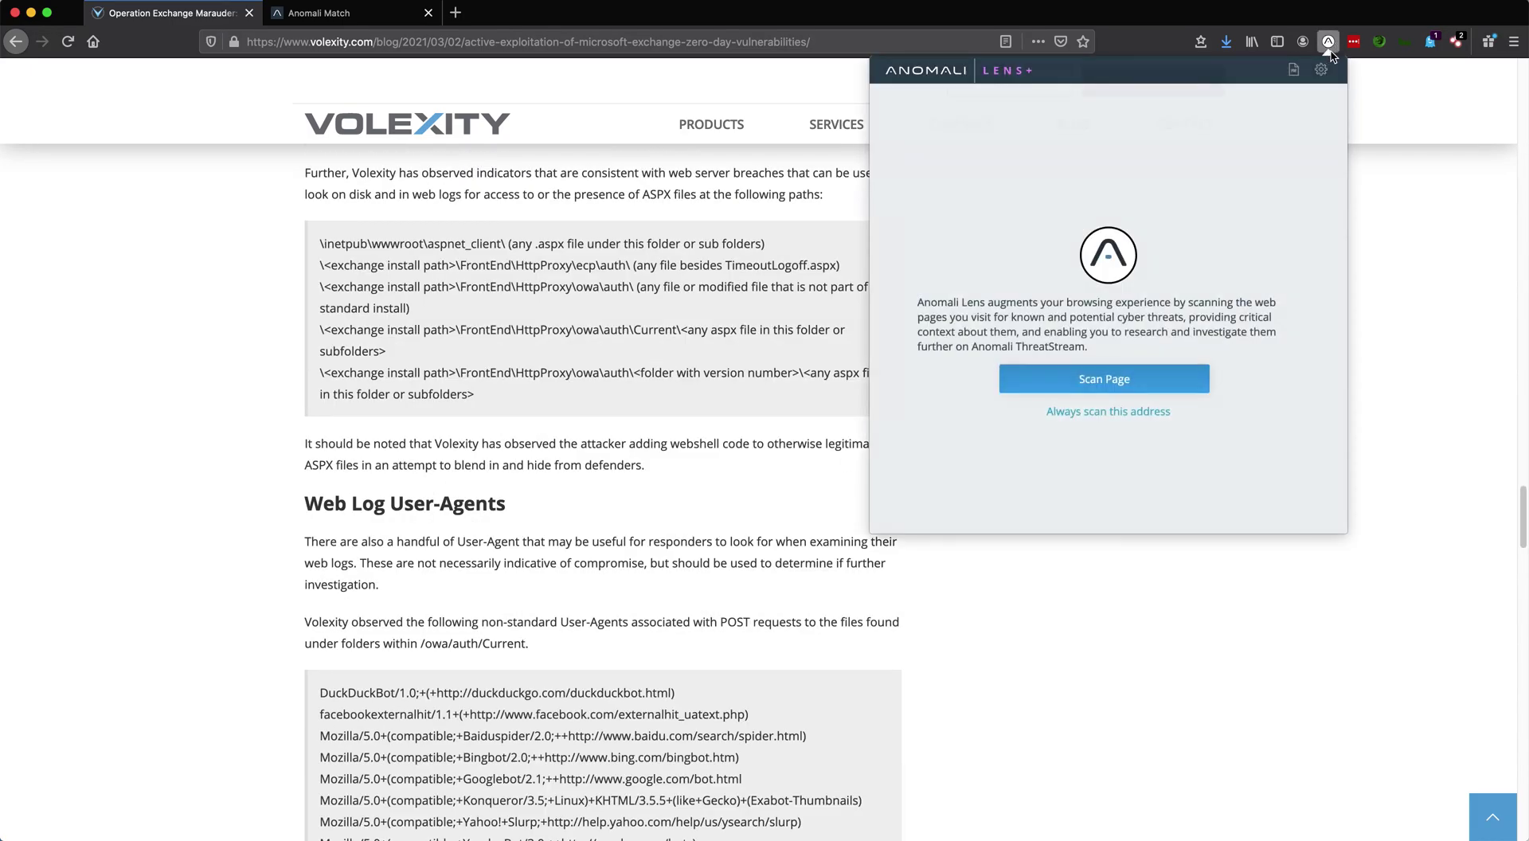
{"action": "left_click", "coordinate": [1107, 380]}
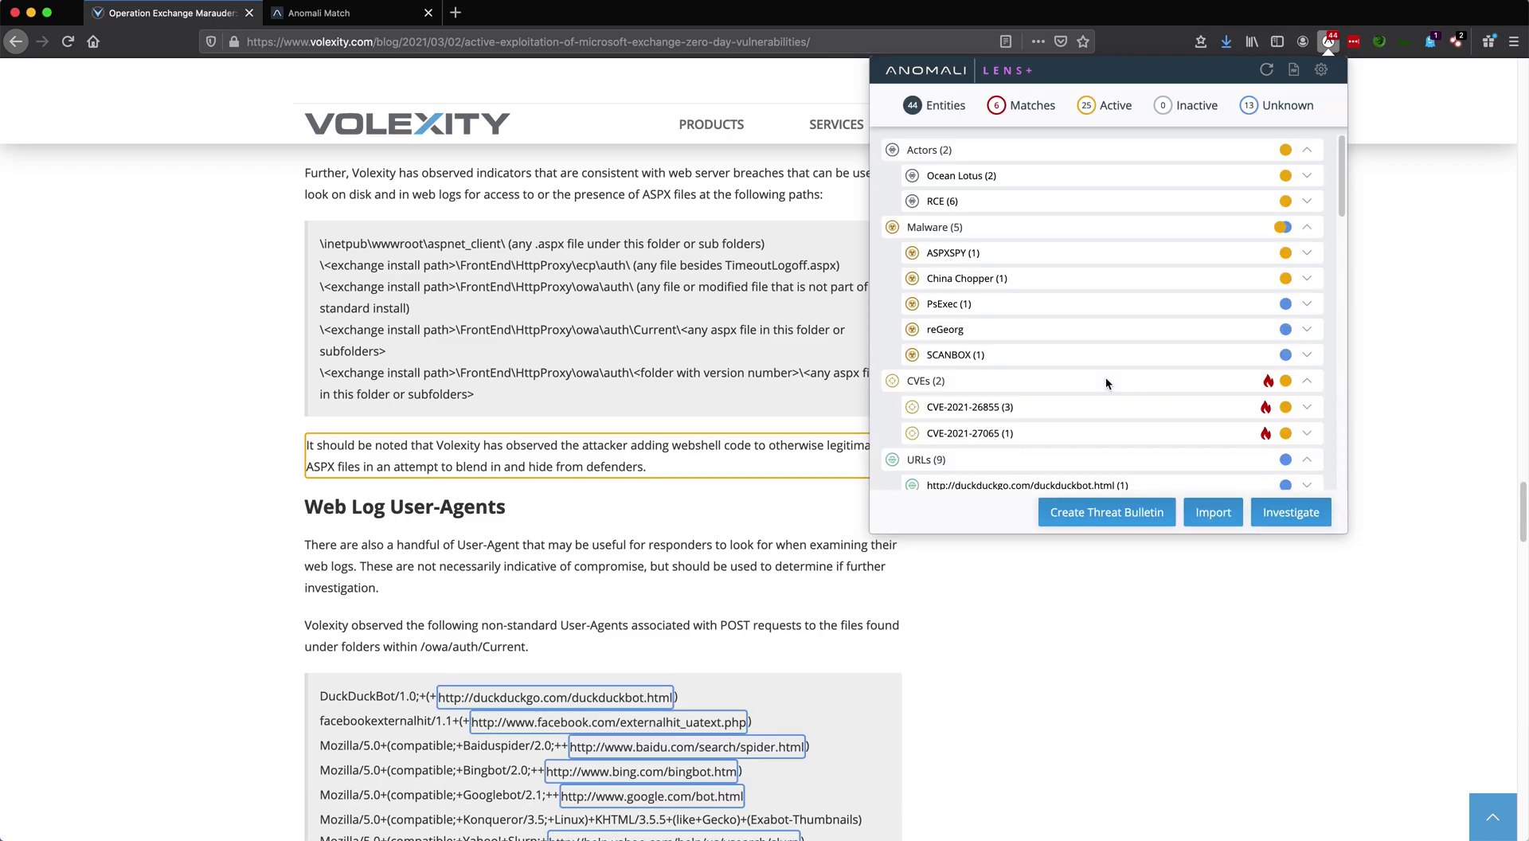
{"action": "scroll", "coordinate": [1068, 375], "scroll_direction": "down", "scroll_amount": 4}
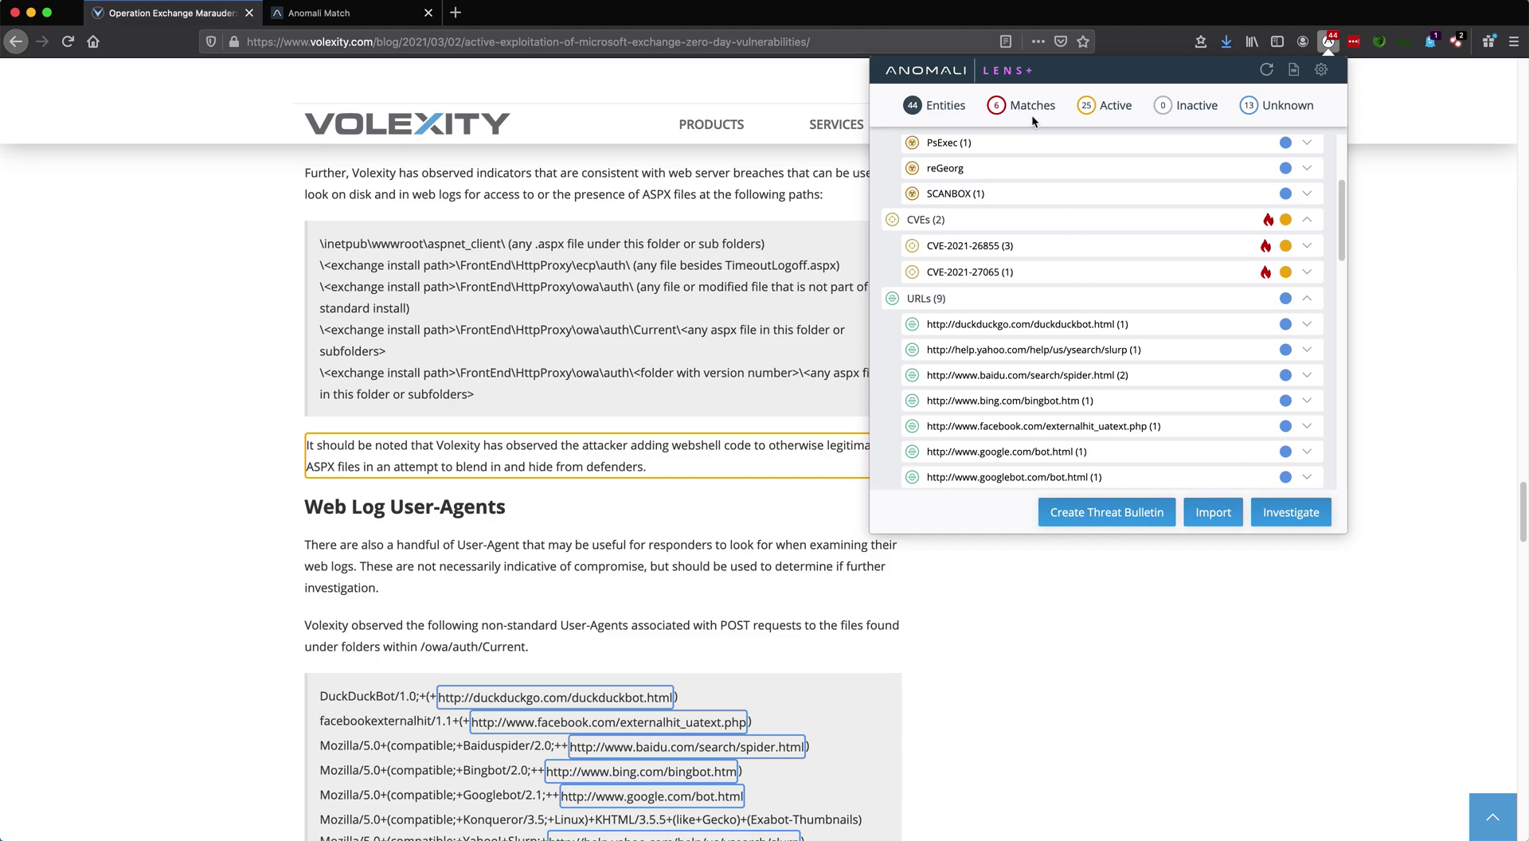
{"action": "scroll", "coordinate": [1019, 271], "scroll_direction": "down", "scroll_amount": 10}
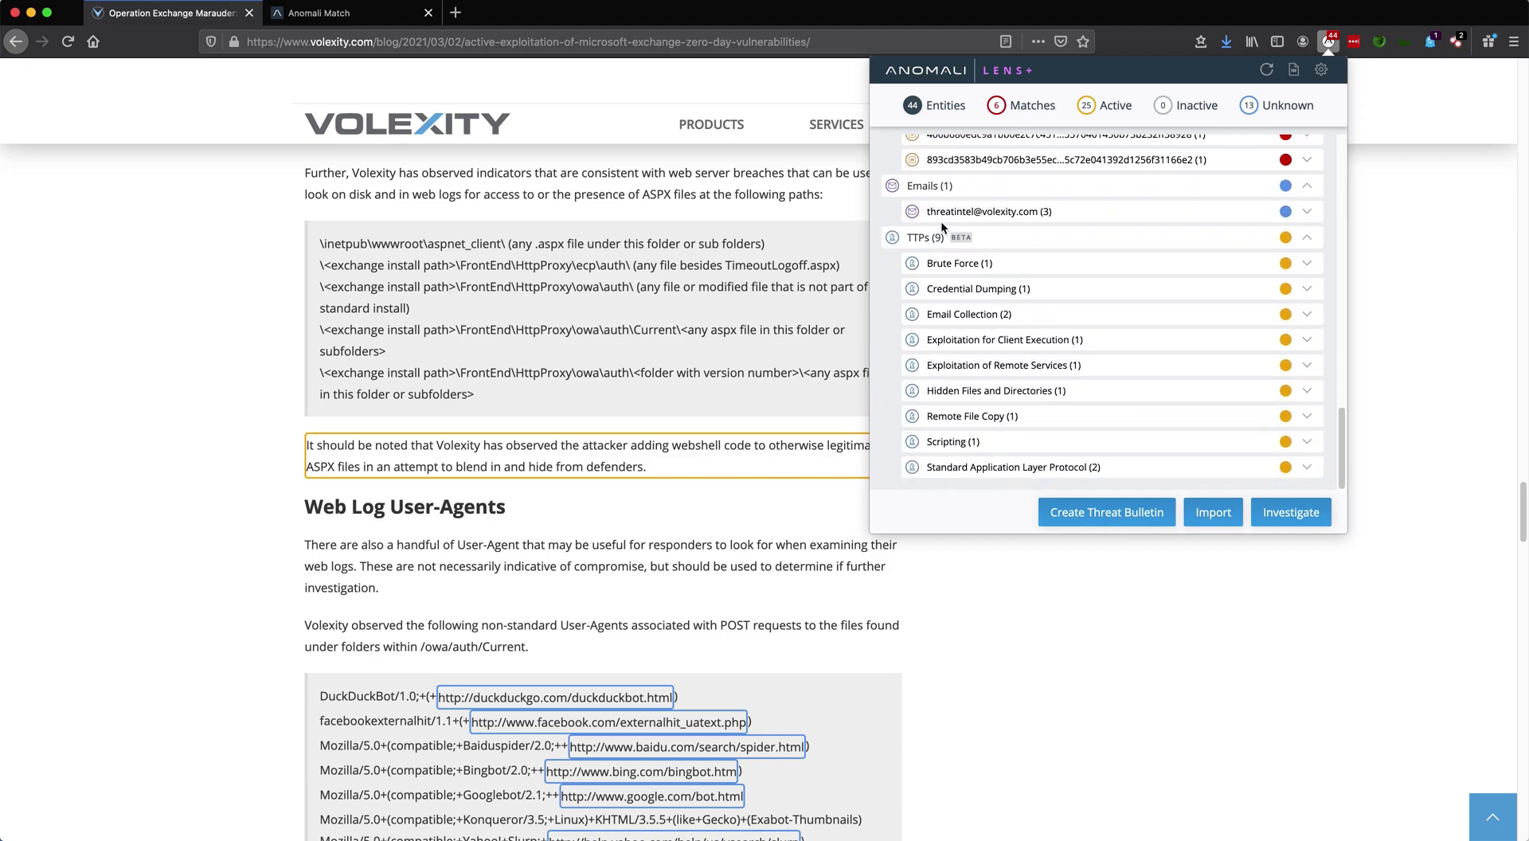
- Open the Lens card for the outlined sentence about webshell code in legitimate ASPX files and examine its TTP tags
{"action": "left_click", "coordinate": [339, 472]}
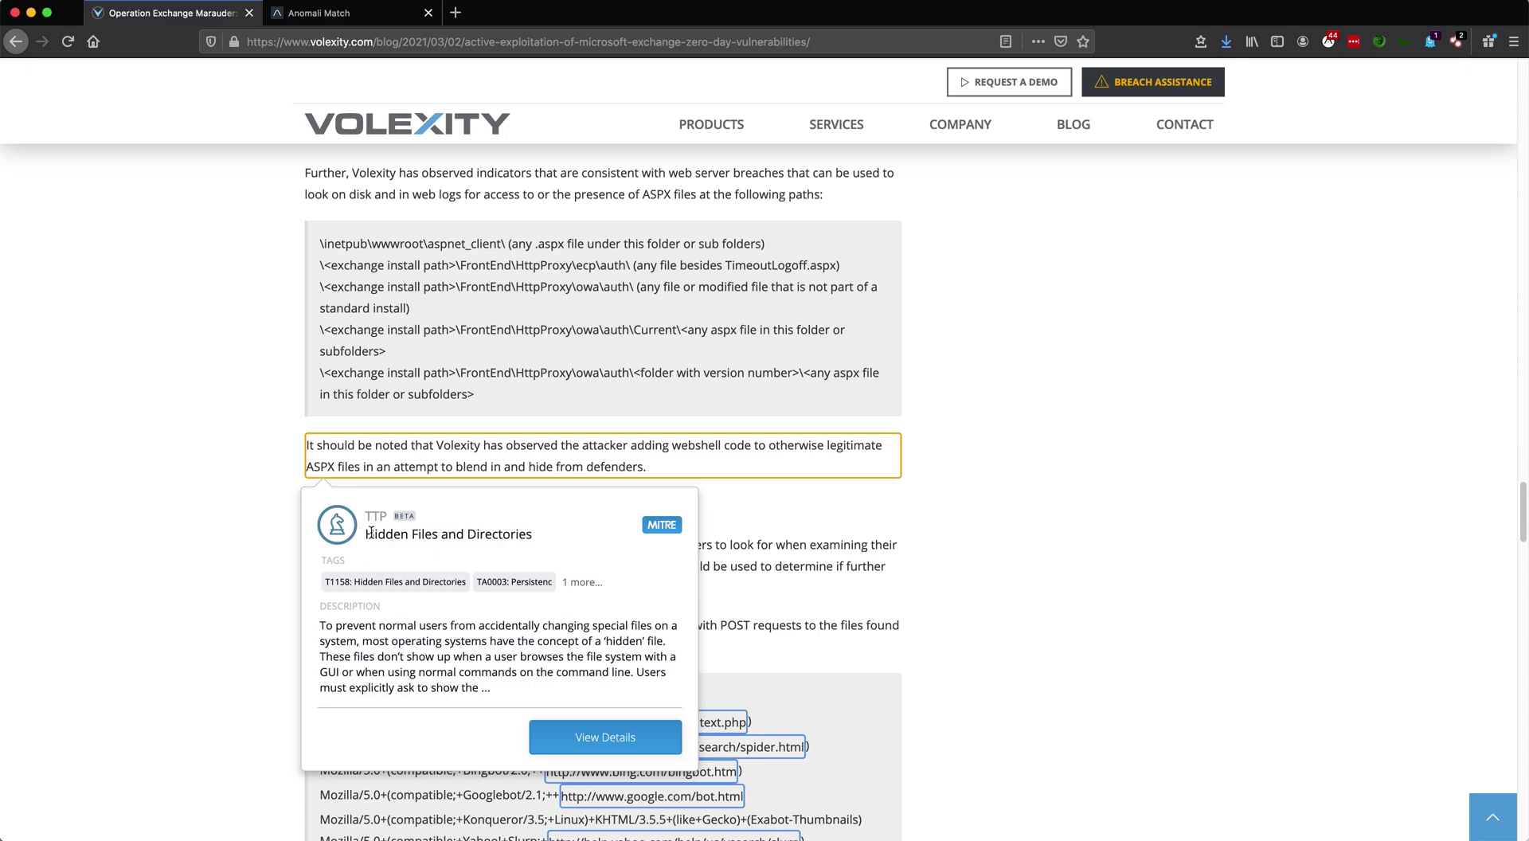
{"action": "left_click_drag", "start_coordinate": [328, 581], "coordinate": [472, 589]}
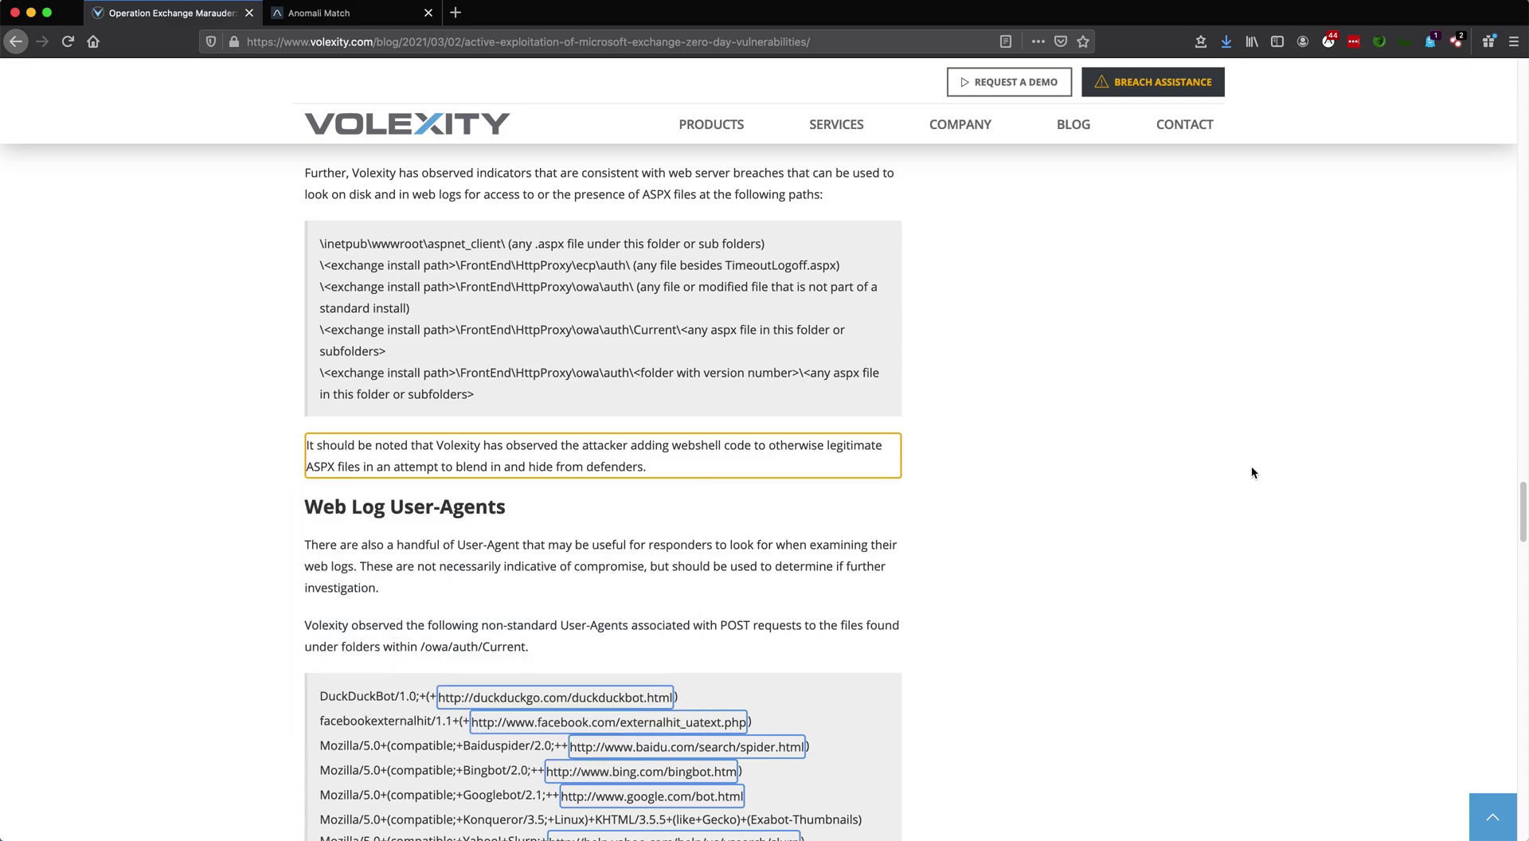
{"action": "left_click", "coordinate": [1328, 42]}
{"action": "left_click", "coordinate": [198, 470]}
- Open the attacker IP 104.140.114.110 from the Network Indicators section in Anomali Match through its Lens card
{"action": "scroll", "coordinate": [199, 481], "scroll_direction": "down", "scroll_amount": 15}
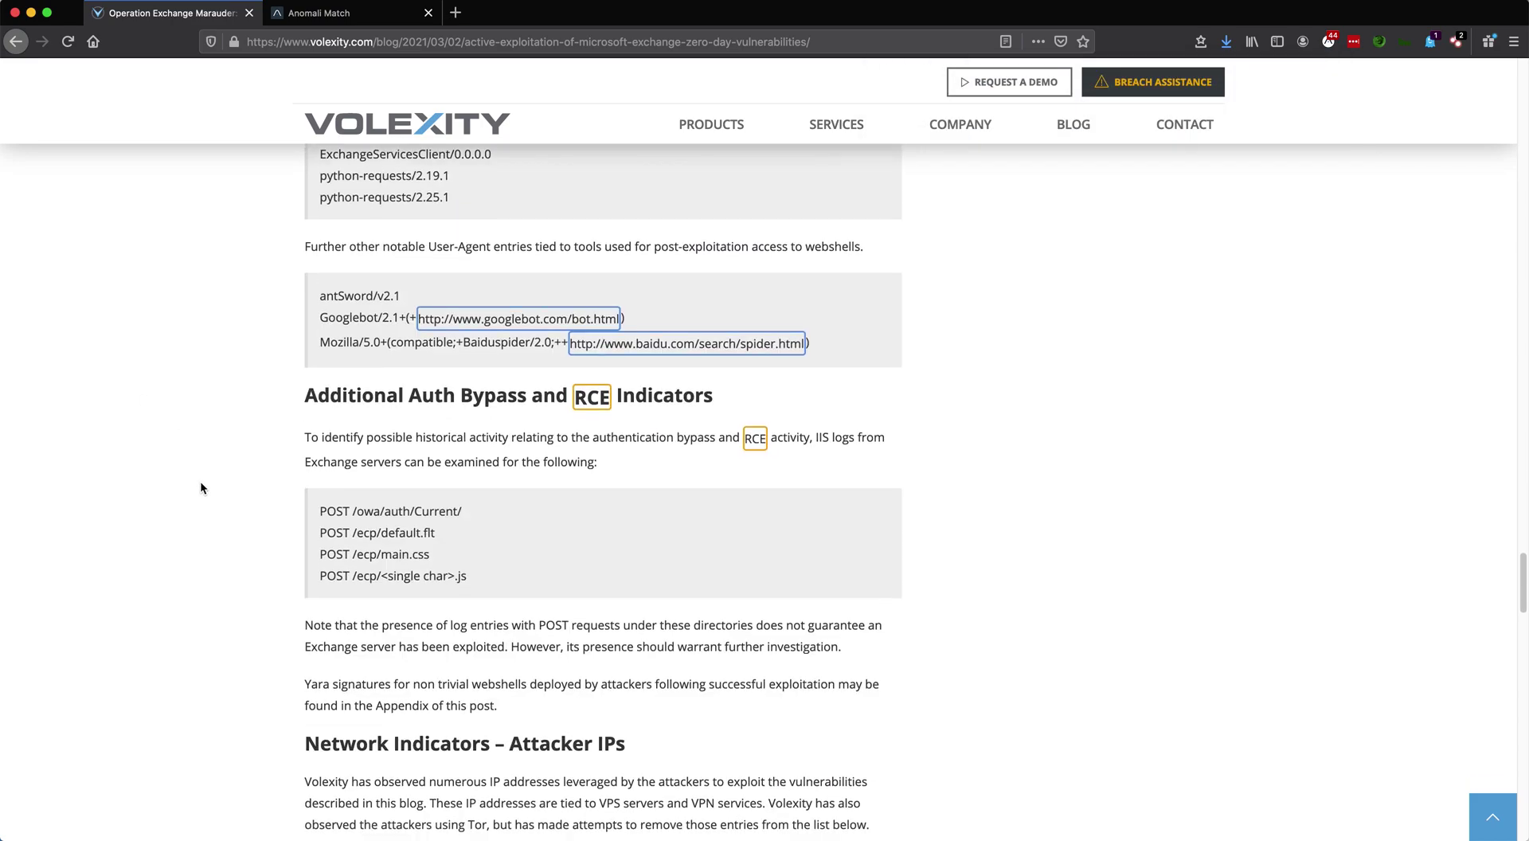
{"action": "mouse_move", "coordinate": [358, 371]}
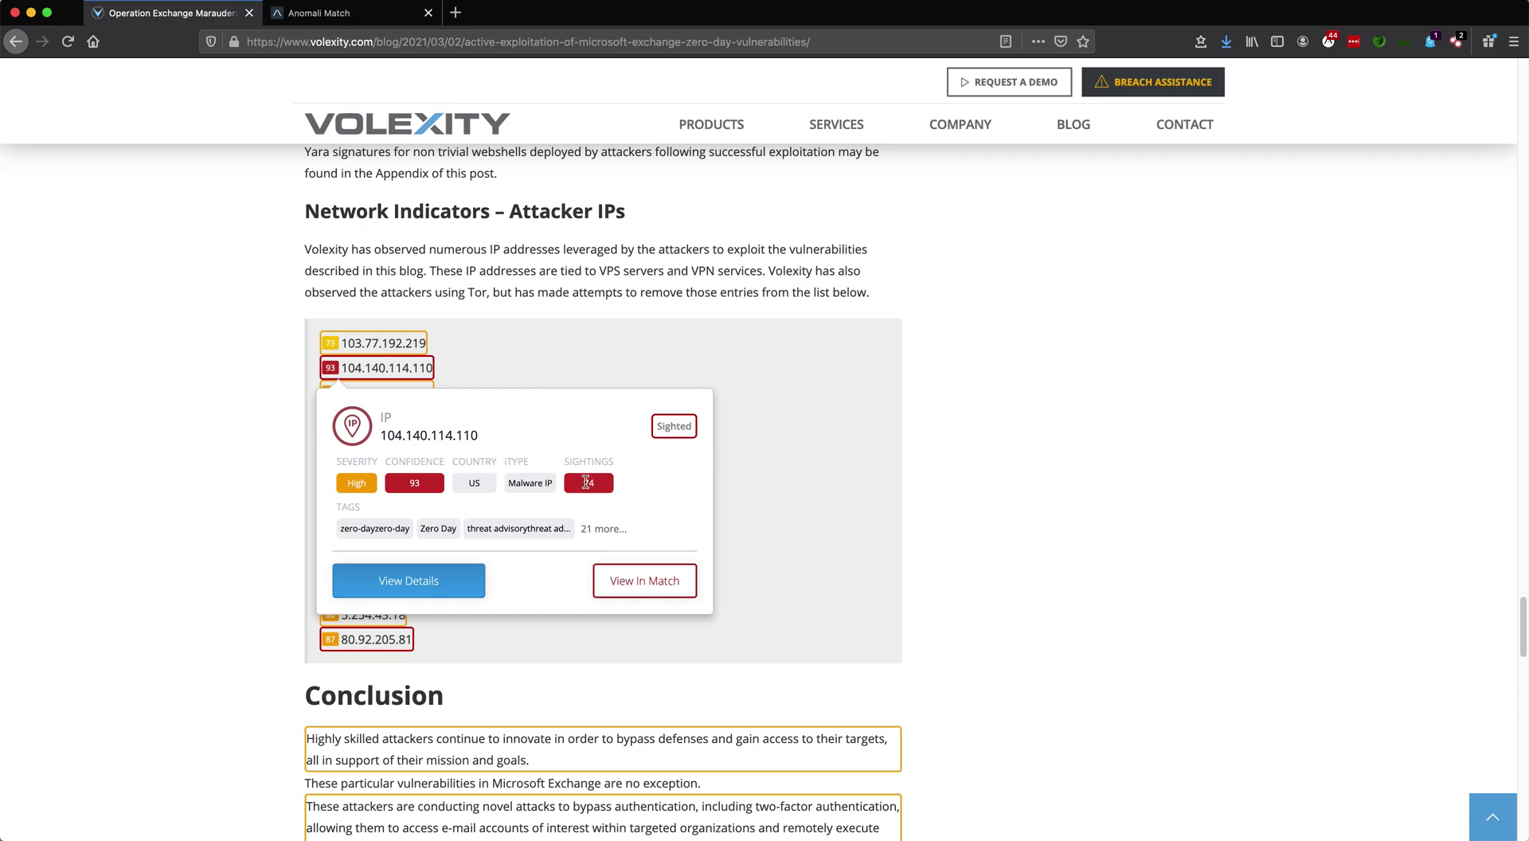
{"action": "left_click", "coordinate": [647, 596]}
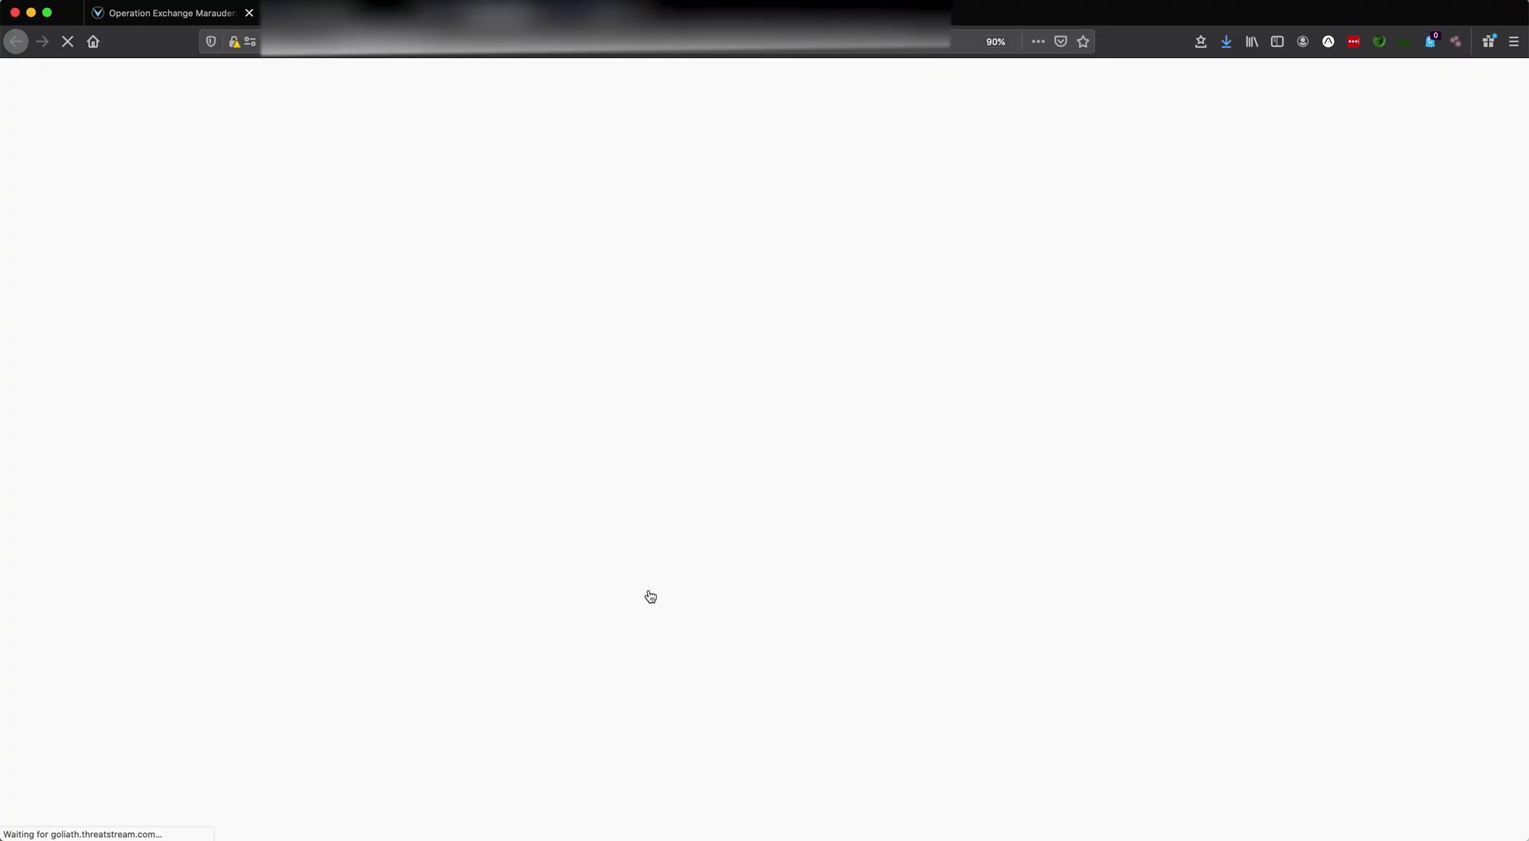